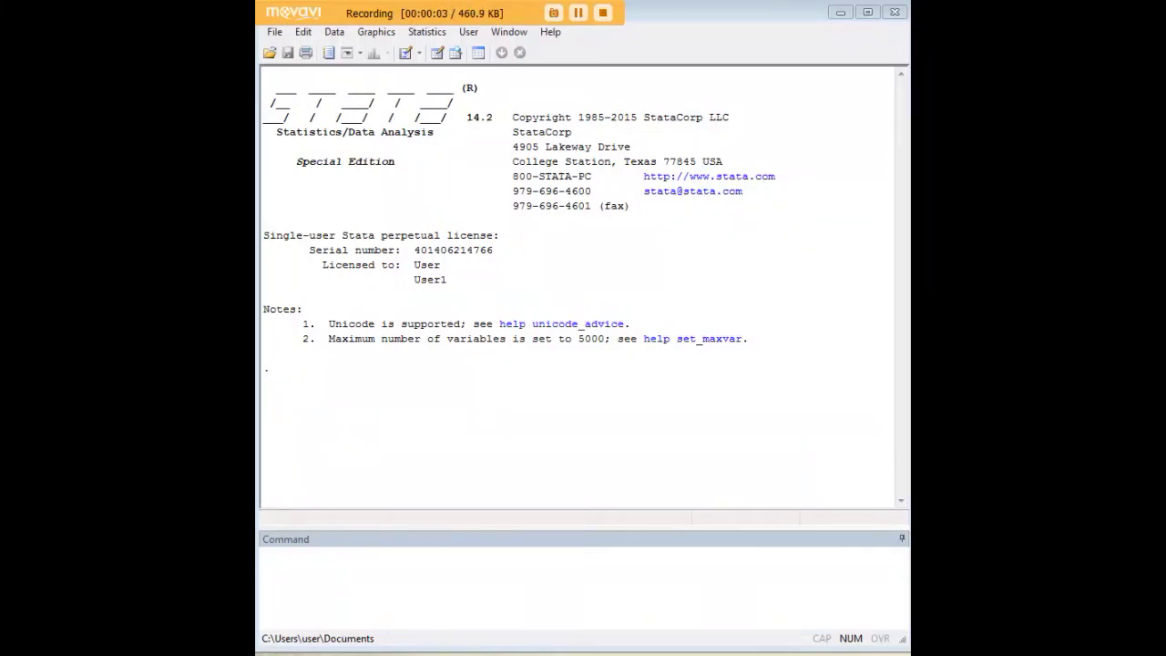
# - Load the census13 dataset with webuse and open it in the Data Editor with edit
pyautogui.click(818, 575)
pyautogui.write('webuse census13')
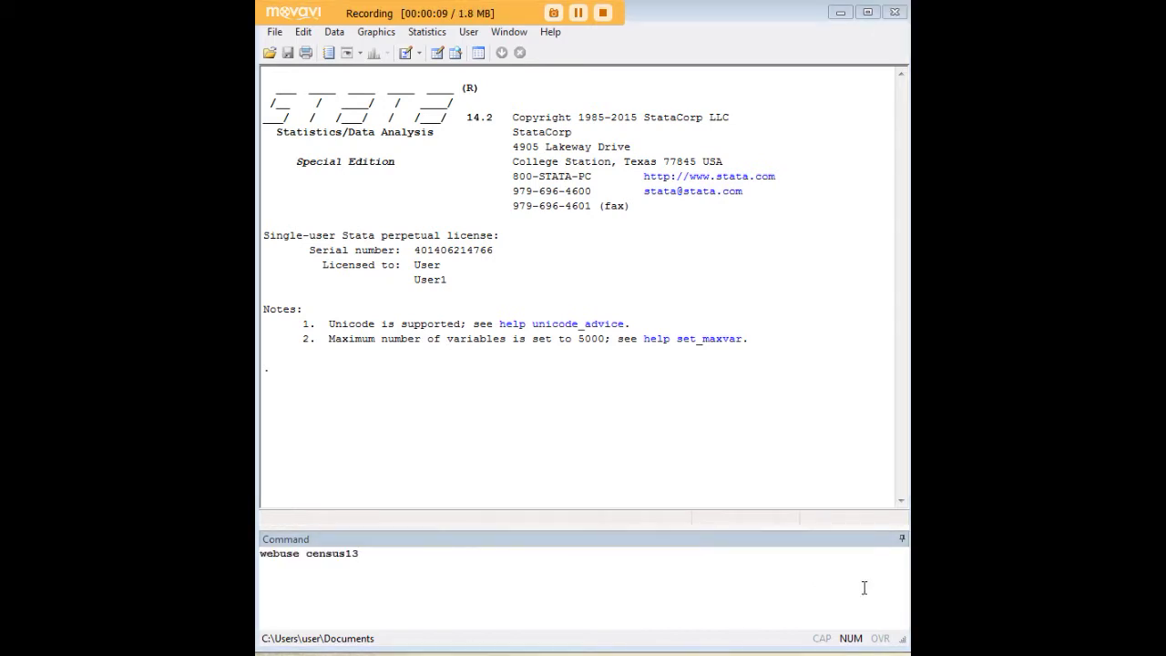
pyautogui.press('Return')
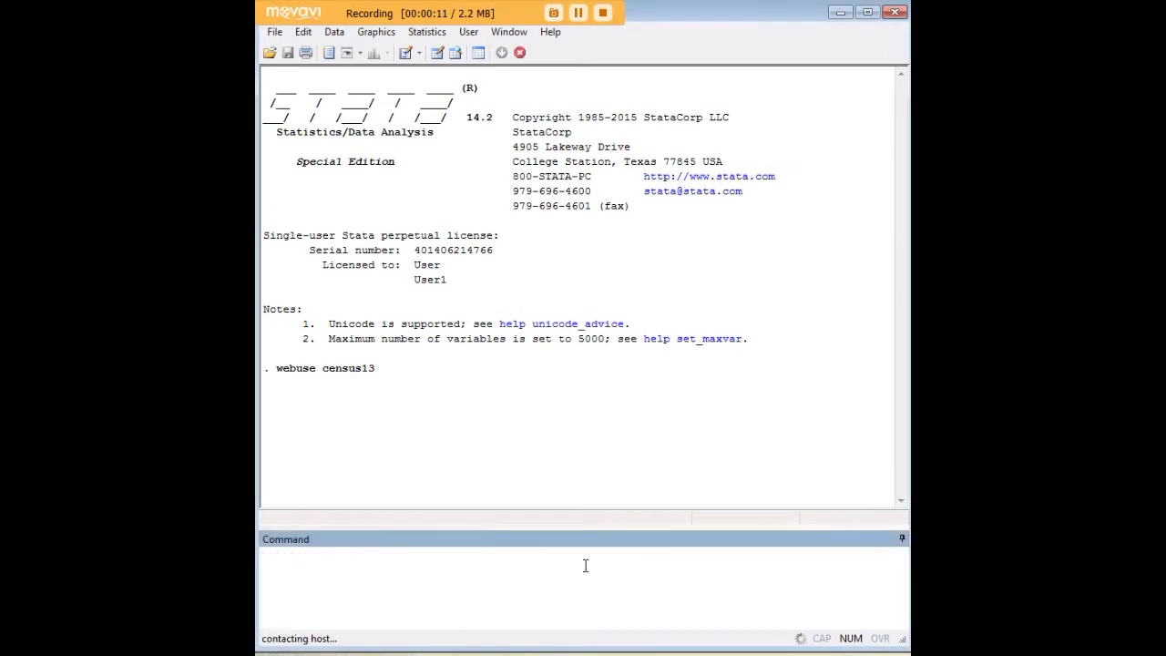
pyautogui.write('edit')
pyautogui.press('Return')
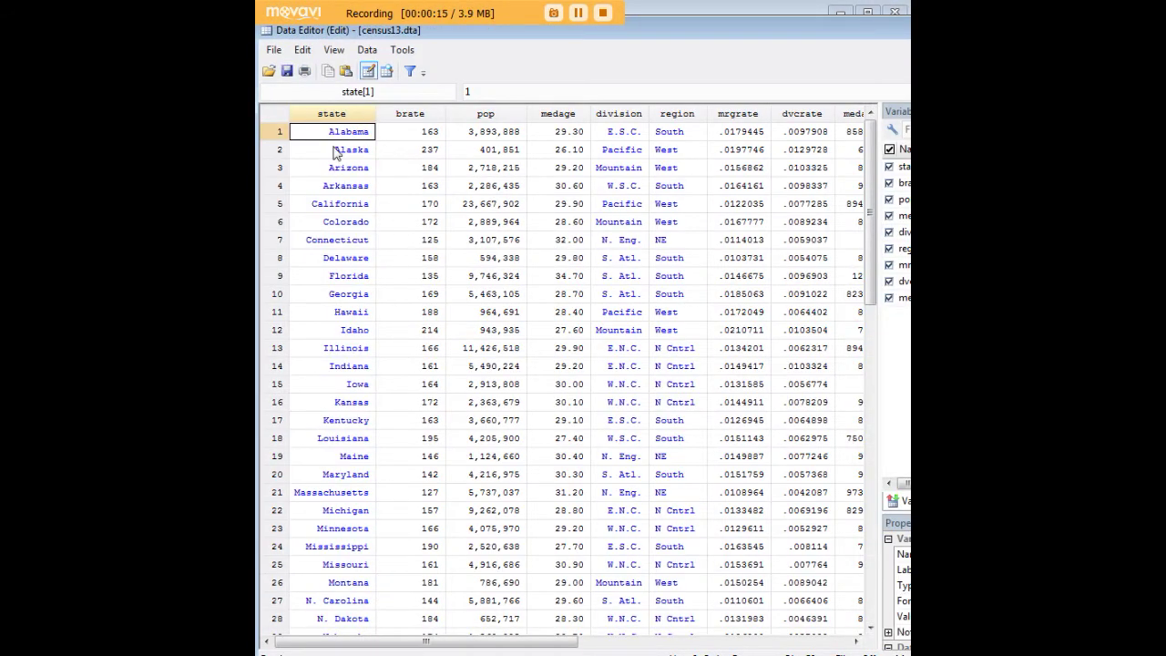
# - Scroll through the census13 state rows, select Alabama's brate cell, and close the Data Editor
pyautogui.scroll(-5, 412, 355)
pyautogui.scroll(-4, 411, 355)
pyautogui.scroll(9, 415, 358)
pyautogui.click(411, 135)
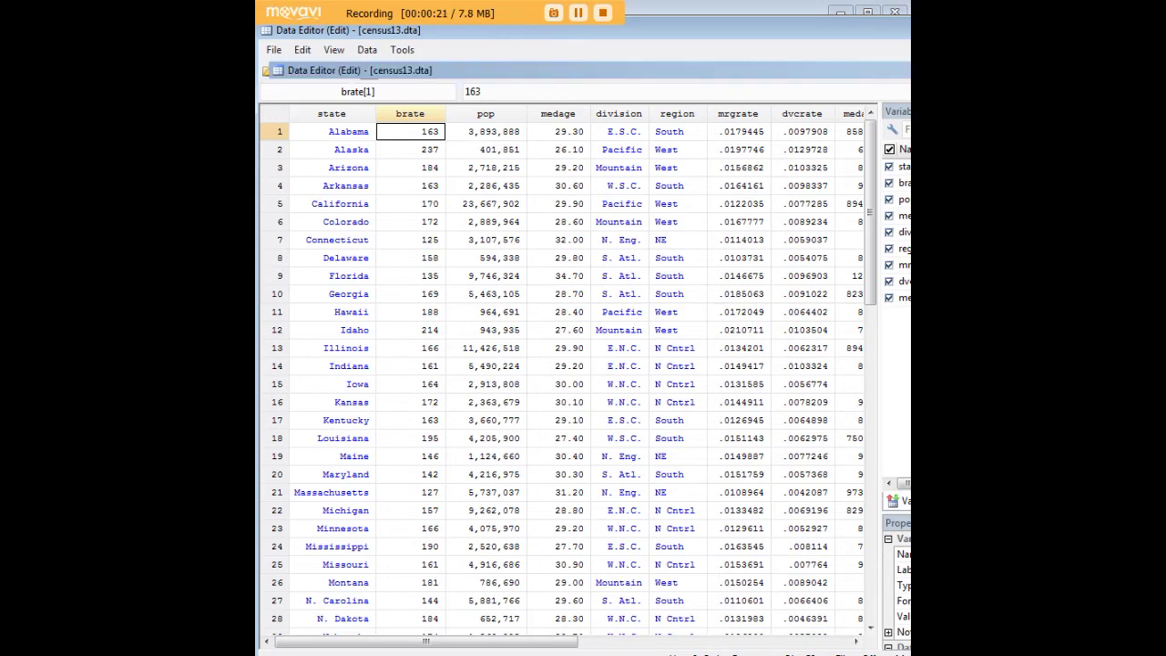
pyautogui.click(895, 11)
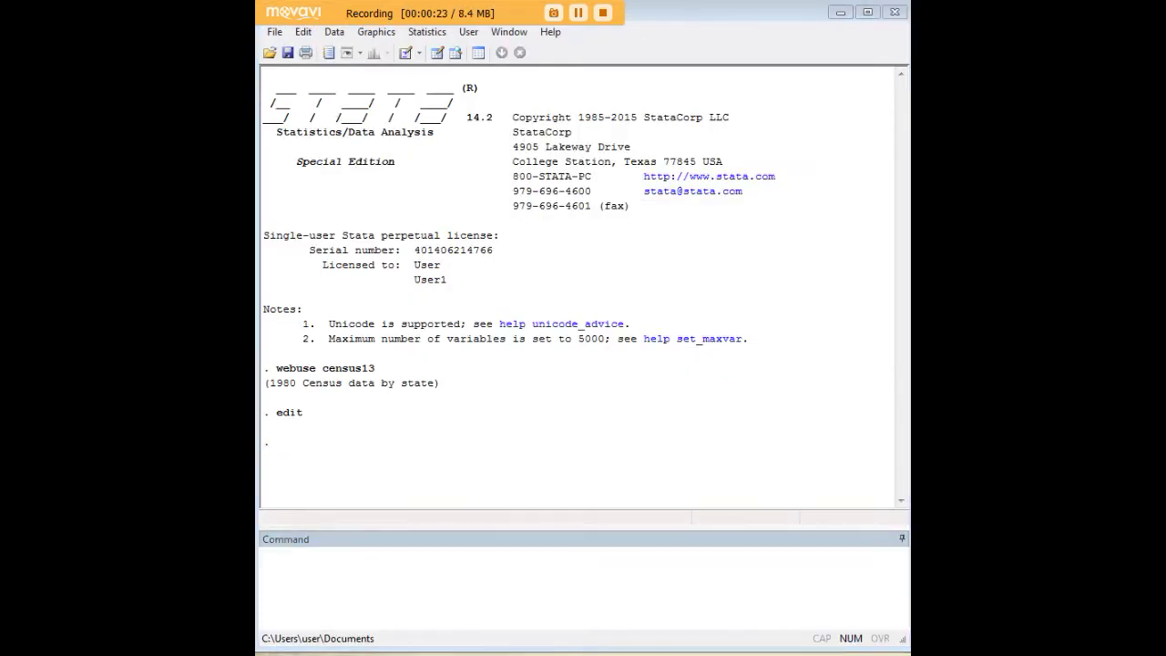
# - Paste the export excel command for Desktop census13.xls with firstrow(variables), highlighting its parts
pyautogui.click(779, 561)
pyautogui.write('export excel using "C:\\Users\\user\\Desktop\\census13.xls", firstrow(variables)')
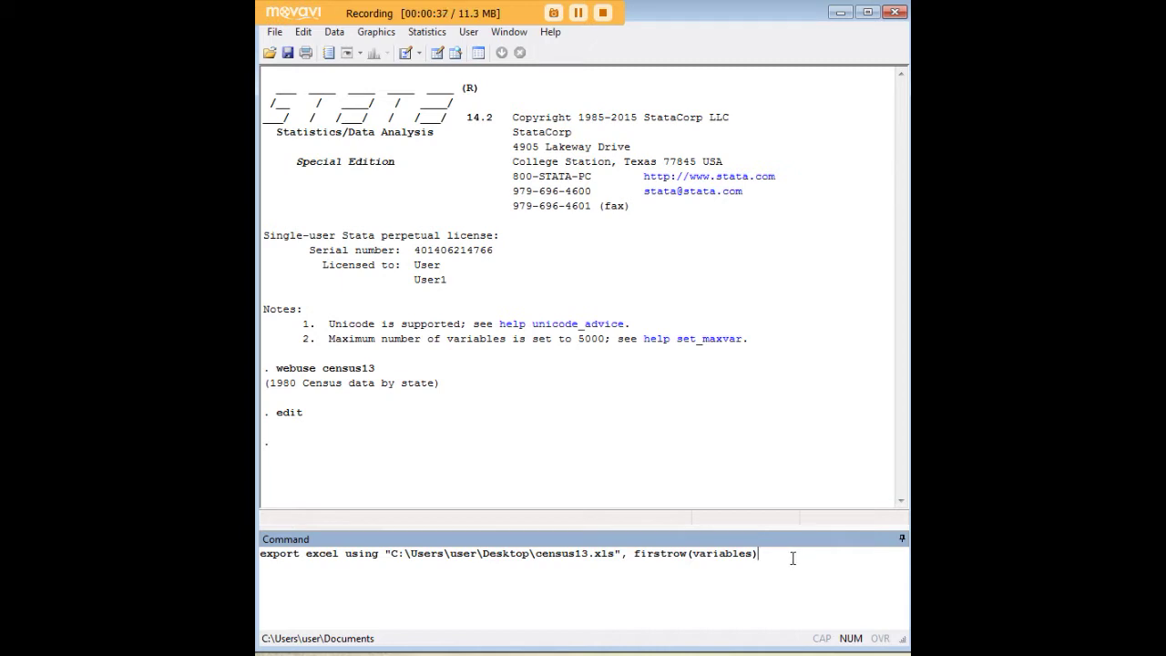
pyautogui.moveTo(789, 555); pyautogui.dragTo(588, 553)
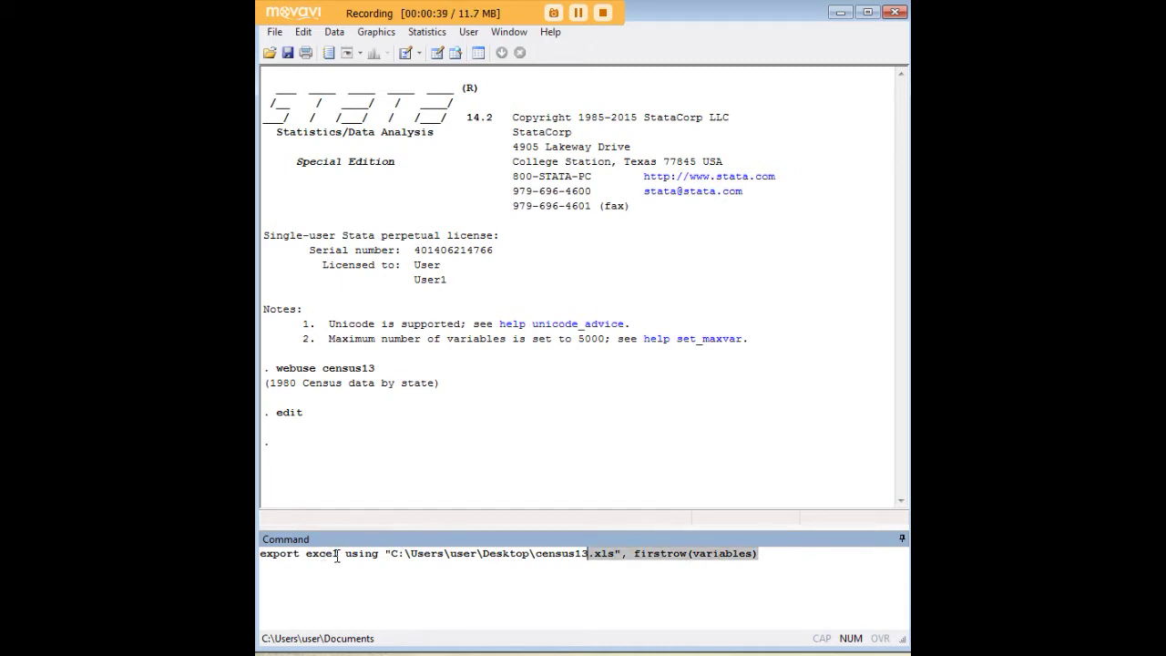
pyautogui.moveTo(339, 553); pyautogui.dragTo(261, 552)
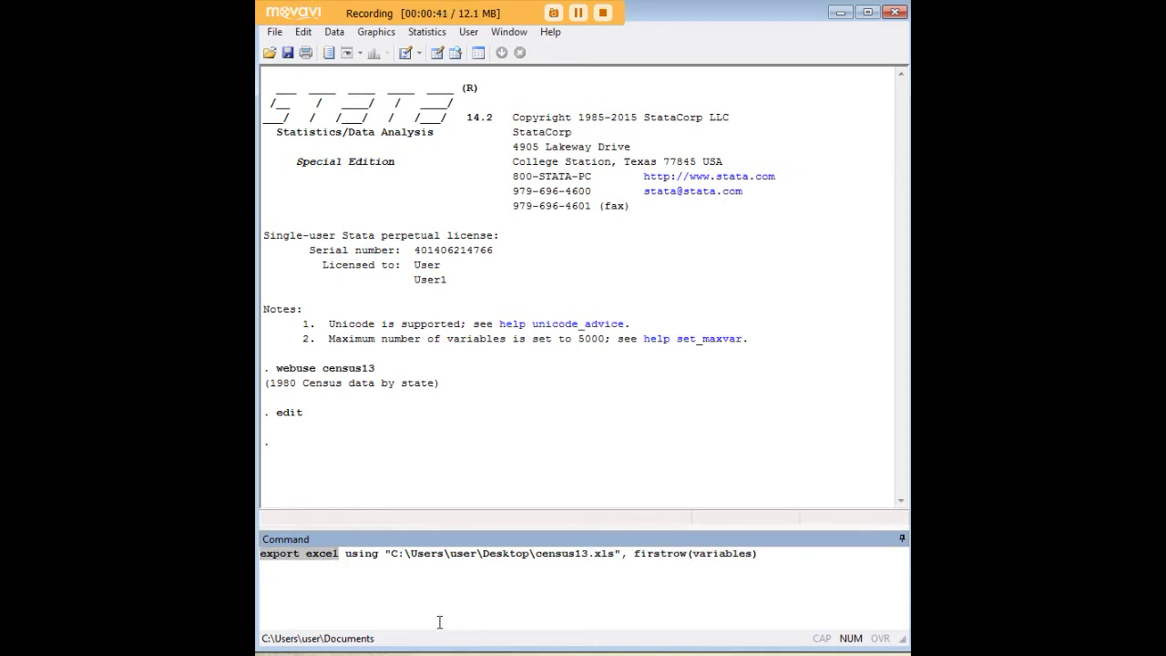
pyautogui.click(345, 553)
pyautogui.hotkey('shift', 'End')
pyautogui.keyDown('shift'); pyautogui.click(623, 553); pyautogui.keyUp('shift')
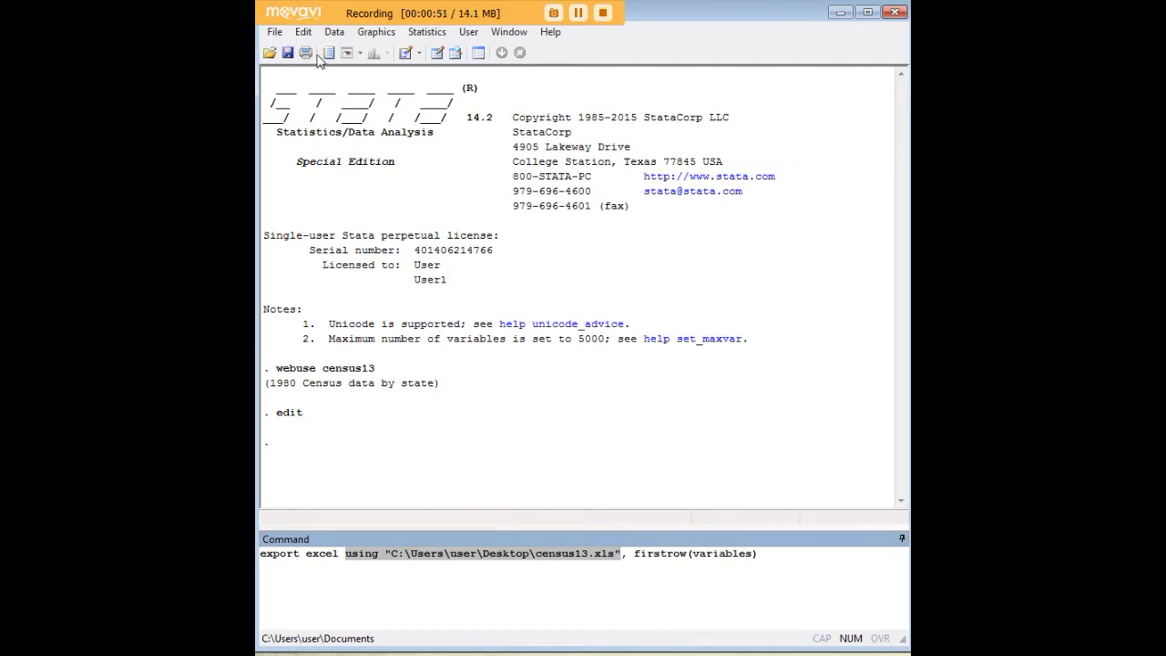
pyautogui.click(274, 36)
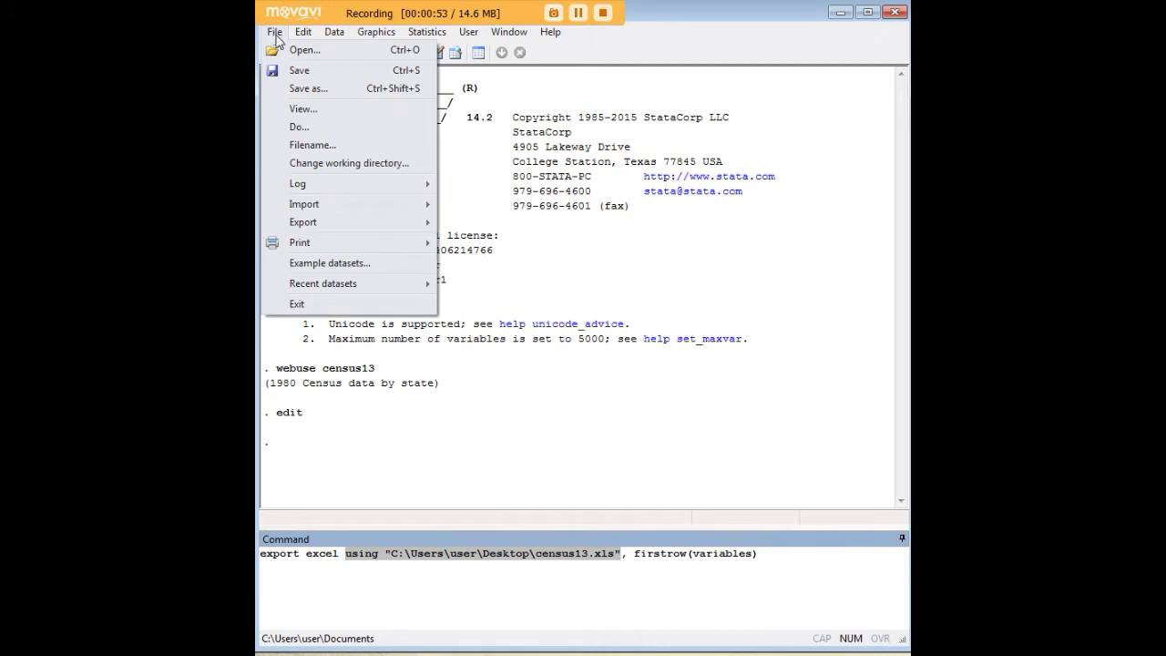
pyautogui.moveTo(411, 225)
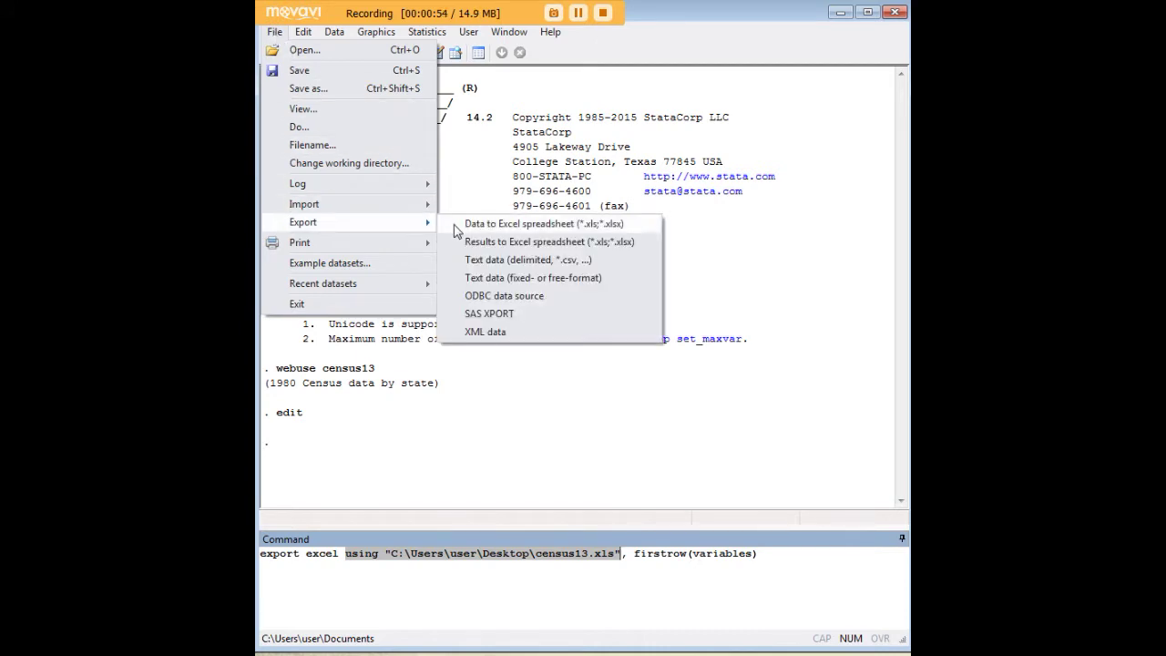
pyautogui.click(477, 231)
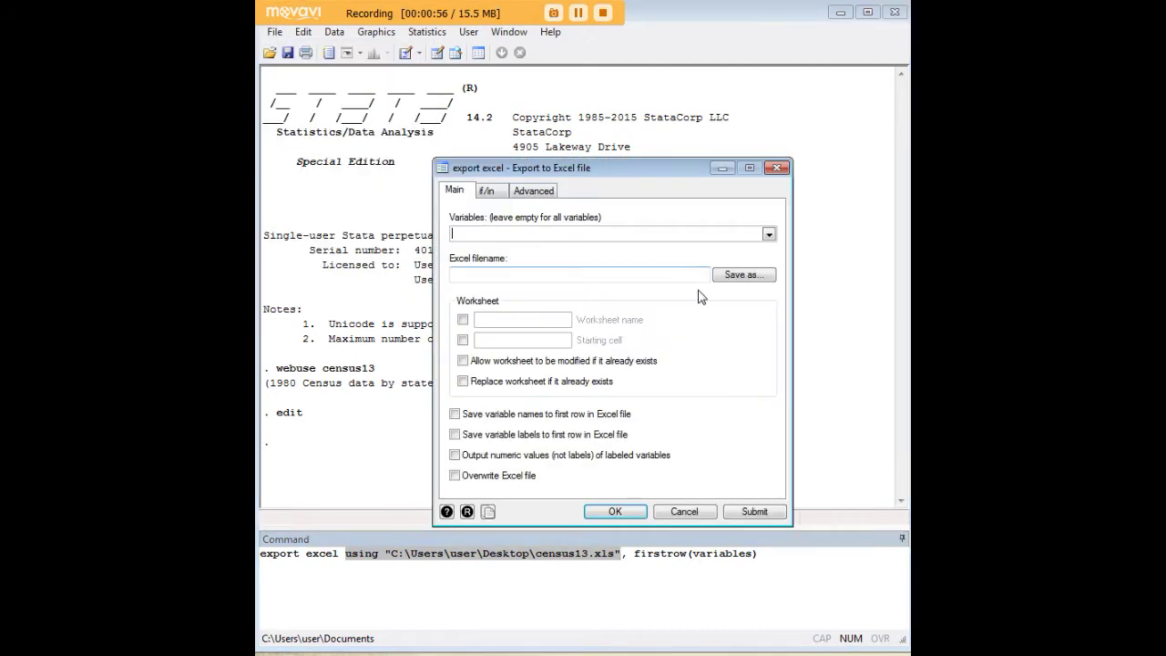
pyautogui.moveTo(638, 169); pyautogui.dragTo(581, 137)
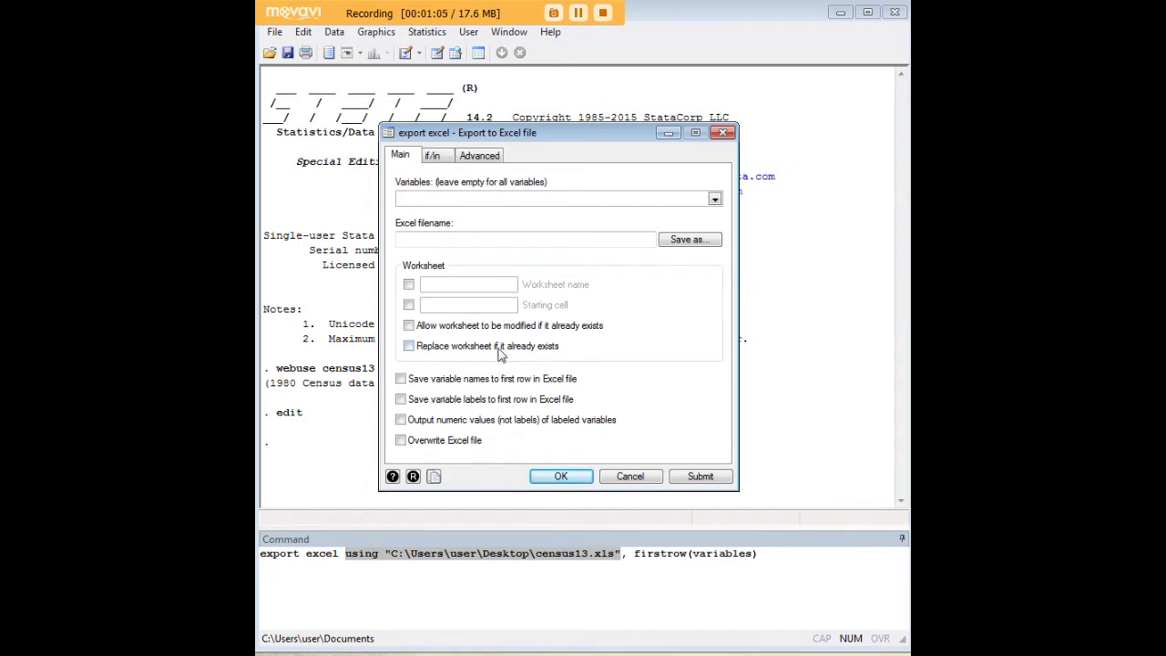
pyautogui.click(400, 379)
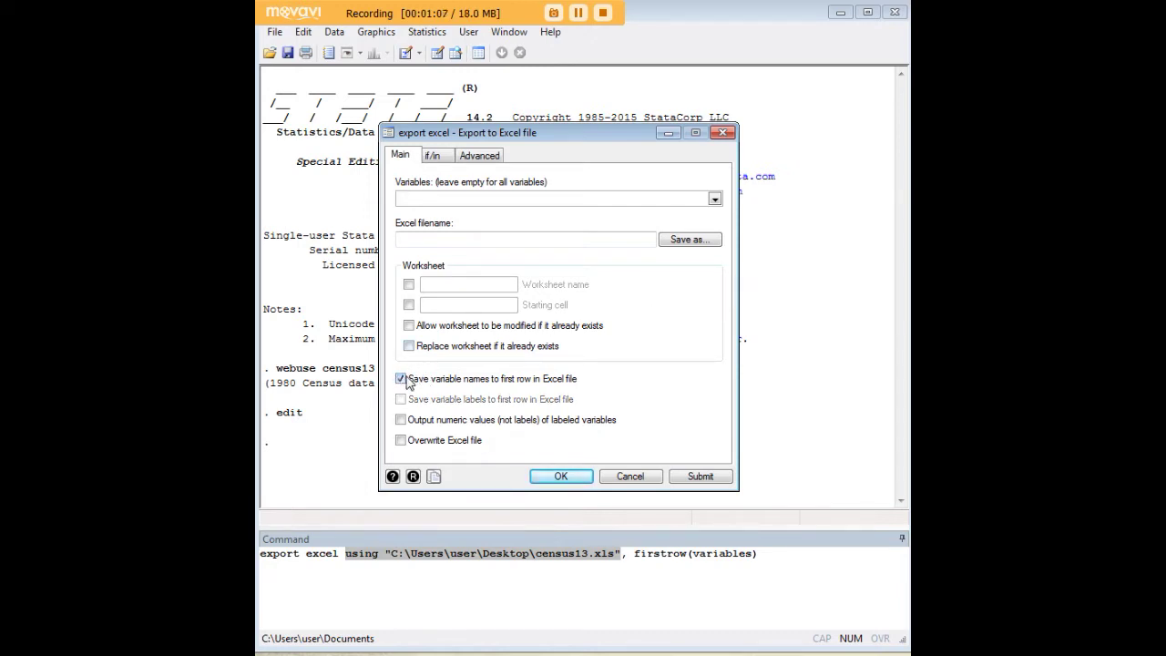
pyautogui.click(401, 379)
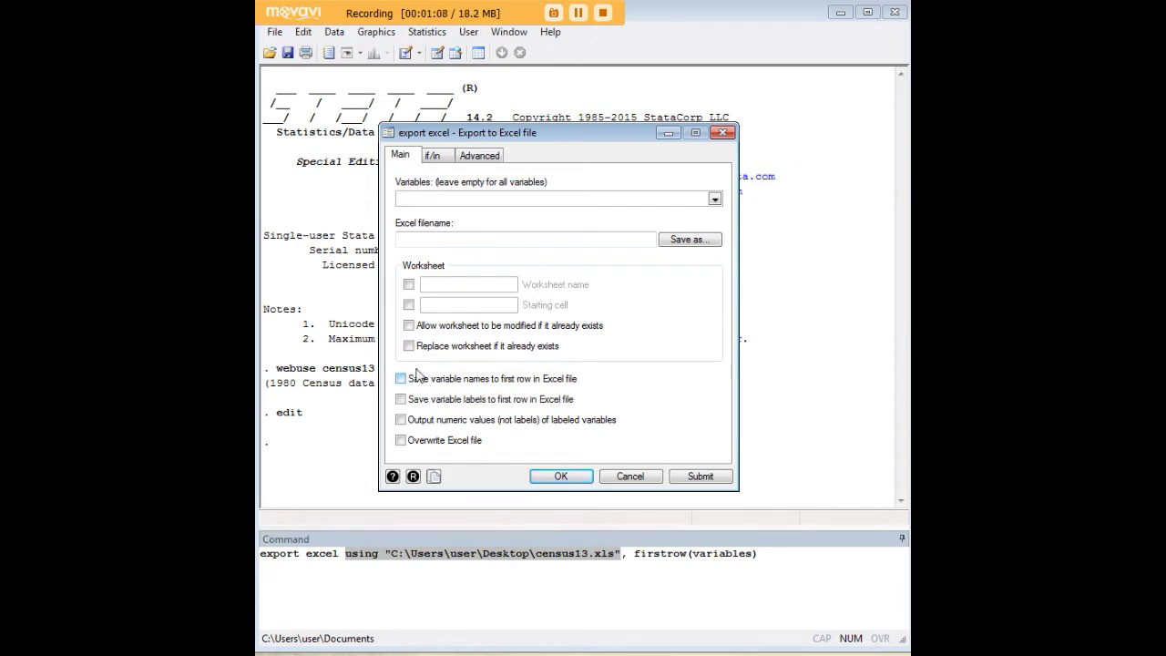
pyautogui.click(723, 133)
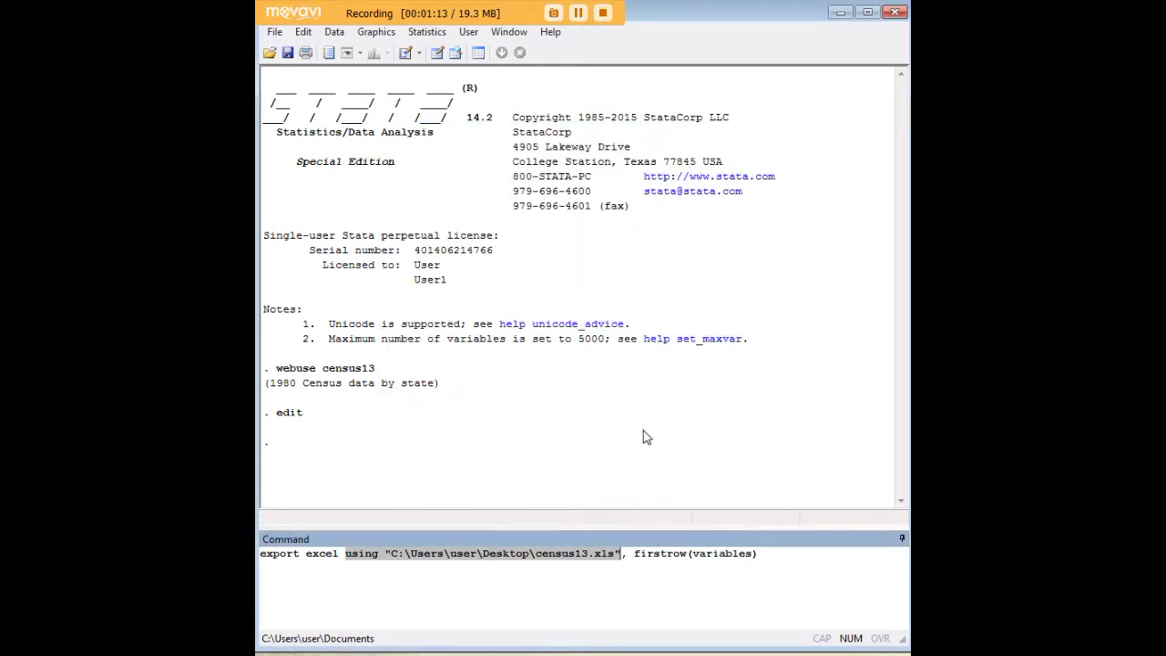
pyautogui.click(608, 553)
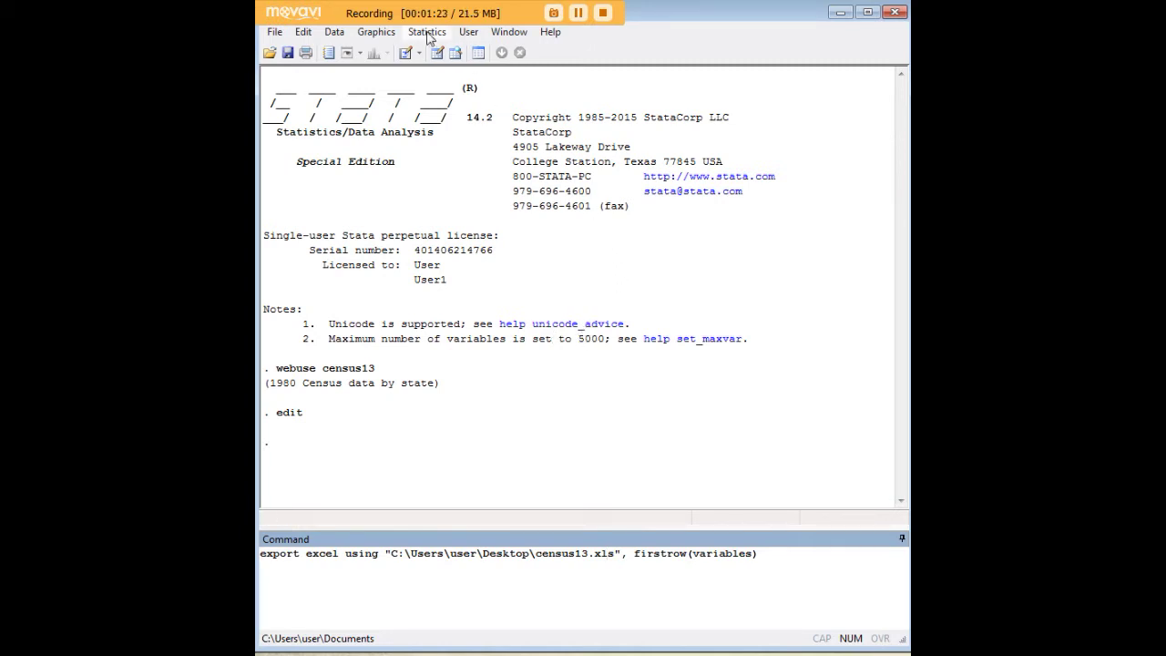
pyautogui.click(376, 32)
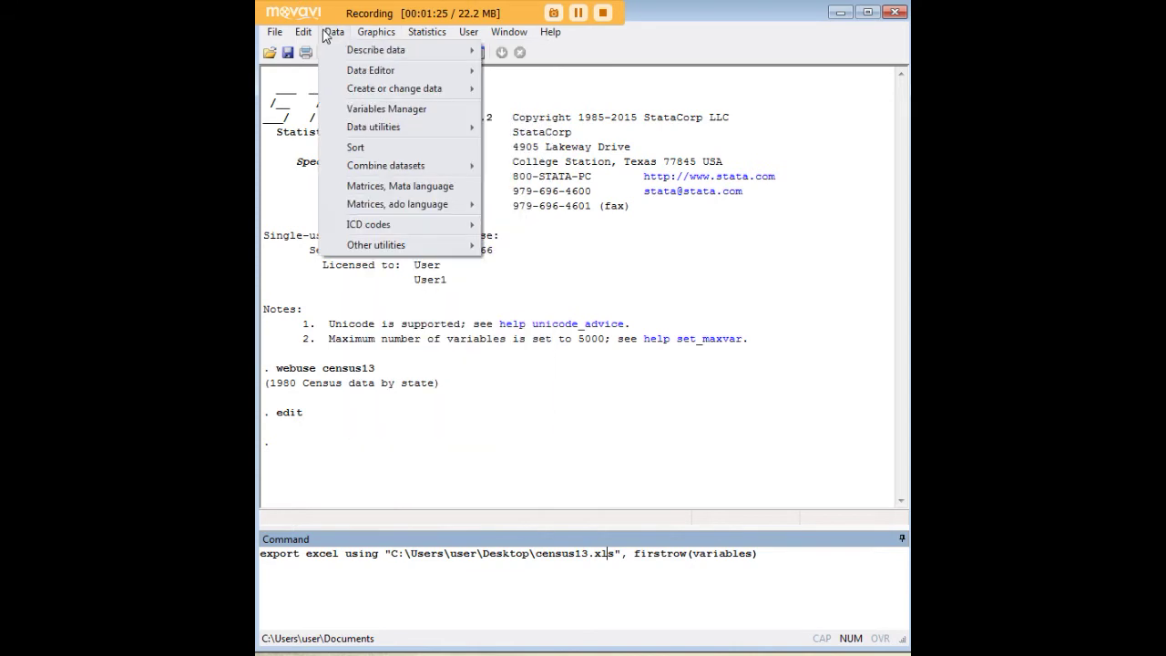
pyautogui.click(334, 32)
pyautogui.click(426, 32)
pyautogui.moveTo(483, 50)
pyautogui.click(718, 303)
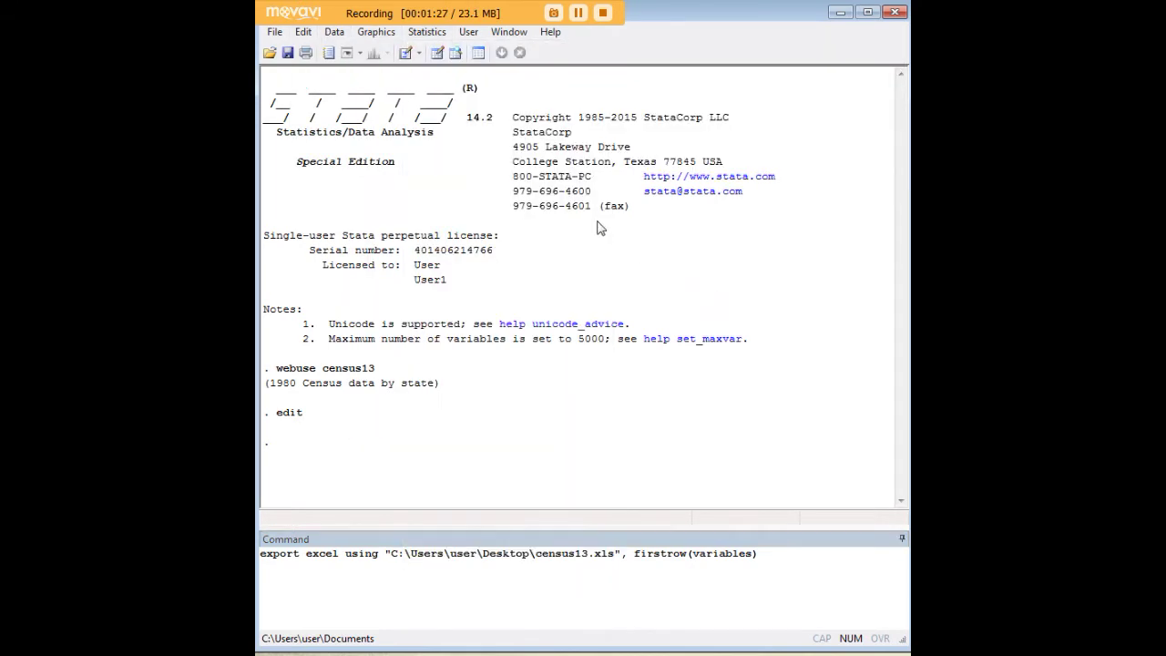
pyautogui.click(636, 559)
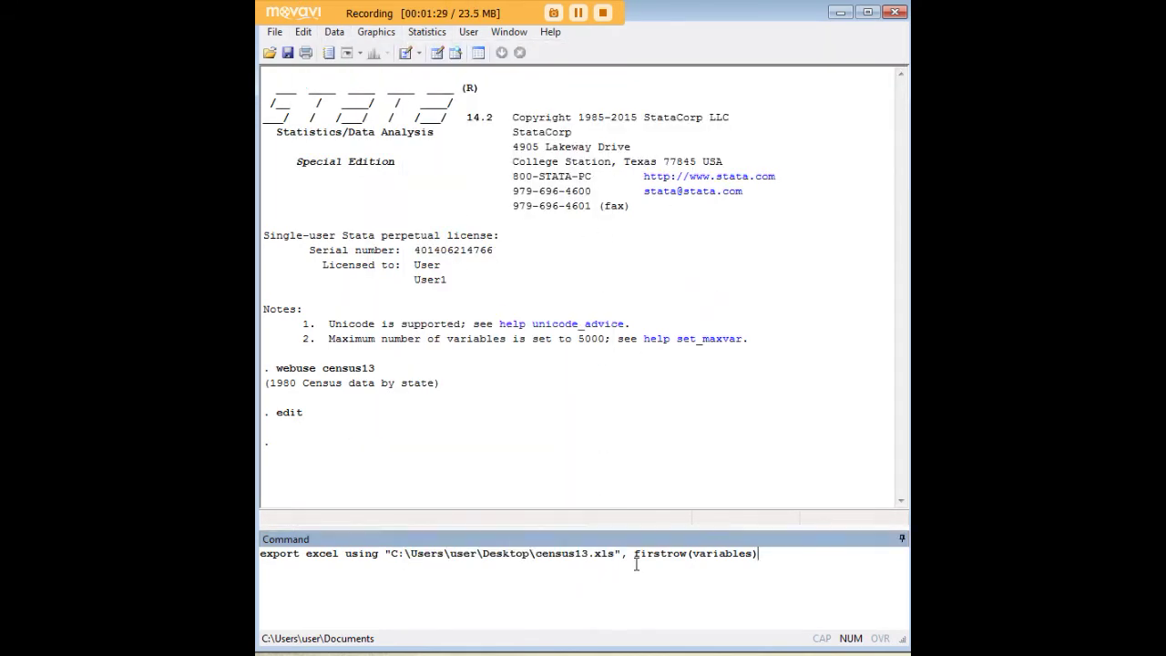
pyautogui.moveTo(765, 556); pyautogui.dragTo(264, 562)
pyautogui.click(264, 561)
pyautogui.click(293, 431)
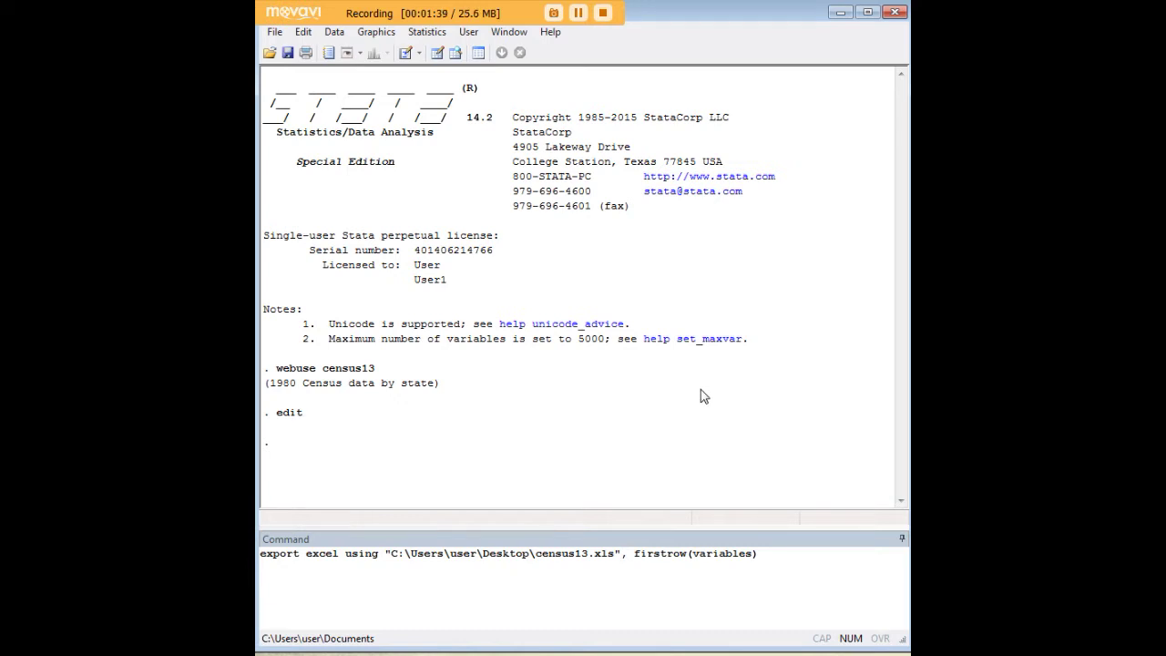
pyautogui.moveTo(768, 555); pyautogui.dragTo(259, 553)
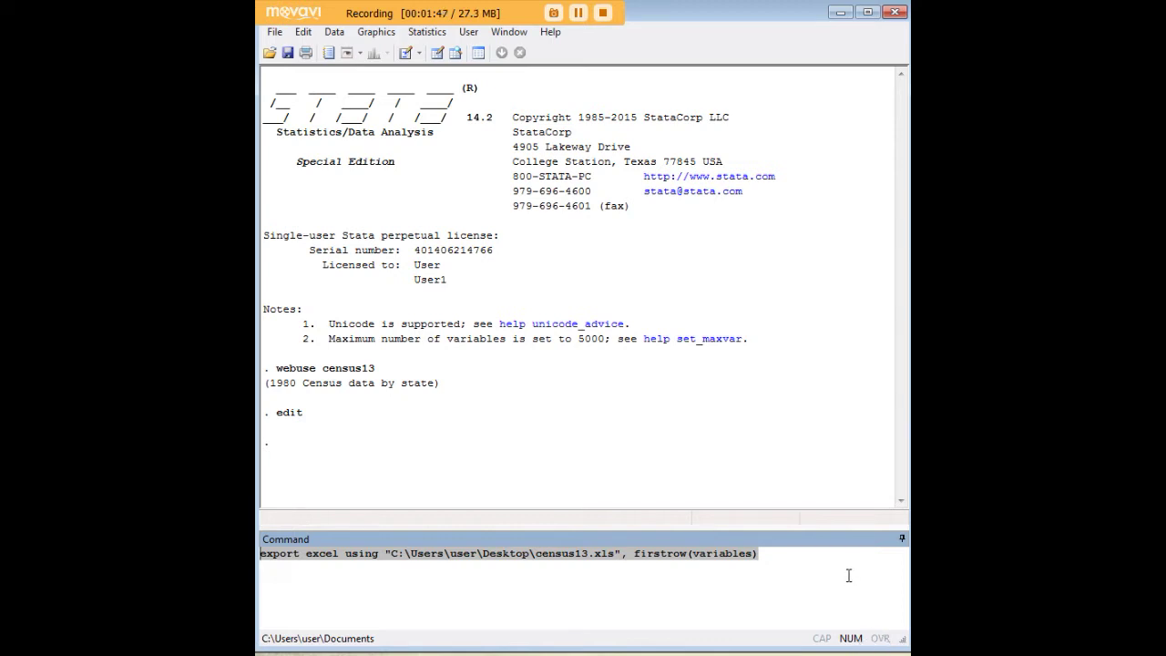
pyautogui.click(766, 567)
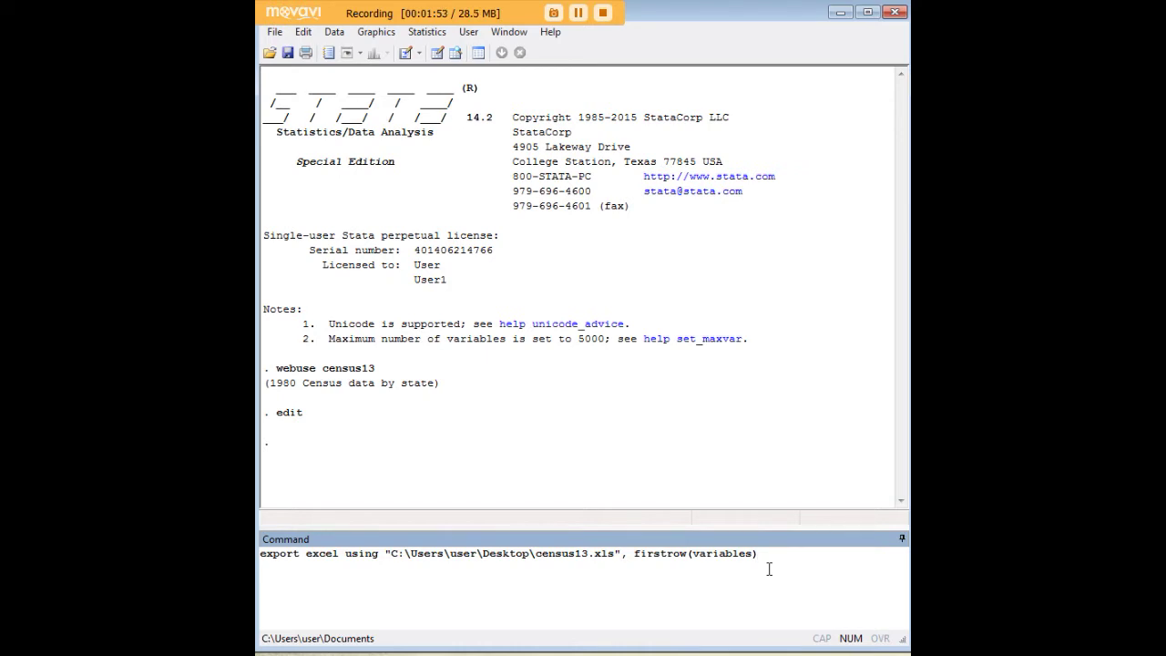
pyautogui.keyDown('shift'); pyautogui.click(262, 554); pyautogui.keyUp('shift')
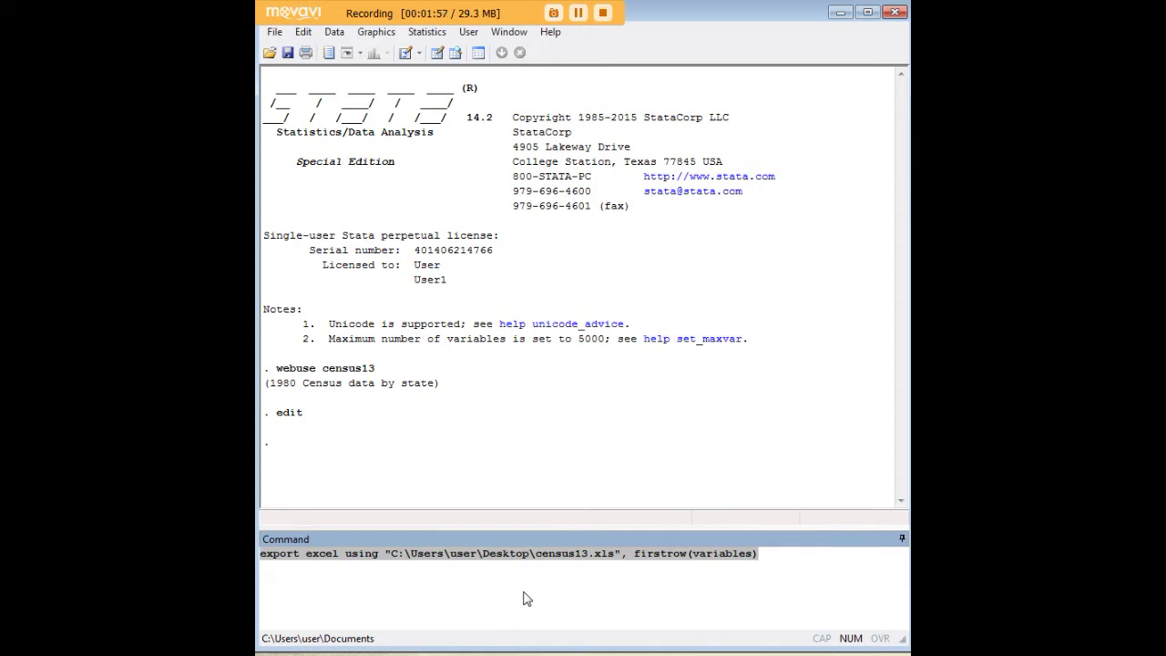
pyautogui.click(616, 556)
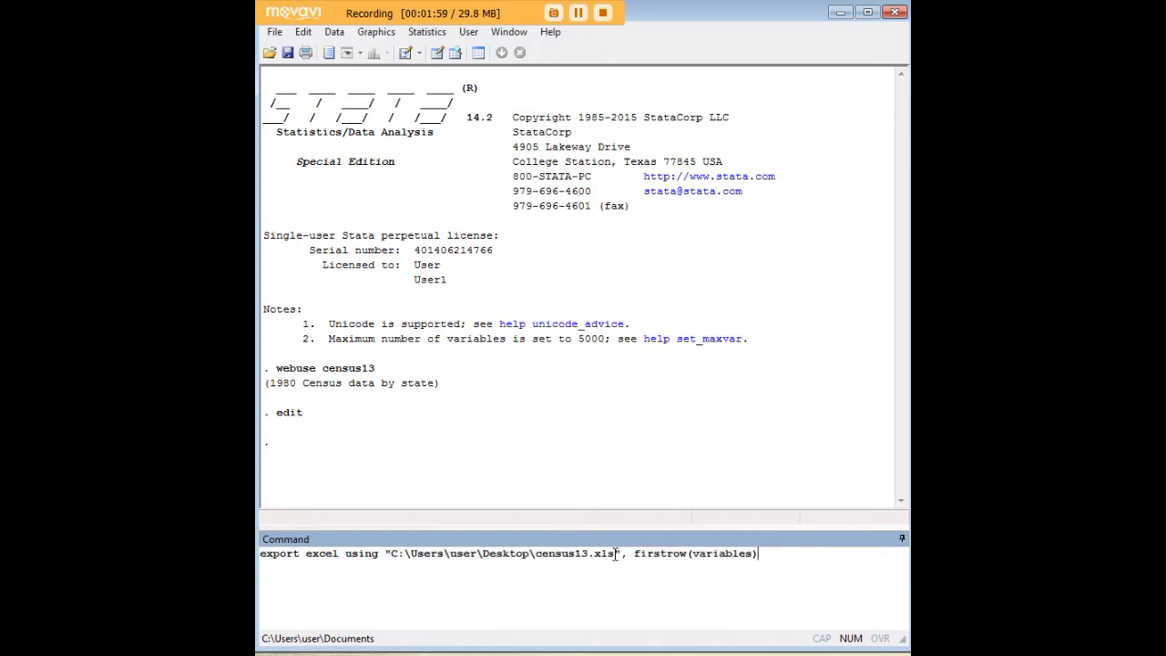
pyautogui.moveTo(616, 554); pyautogui.dragTo(394, 554)
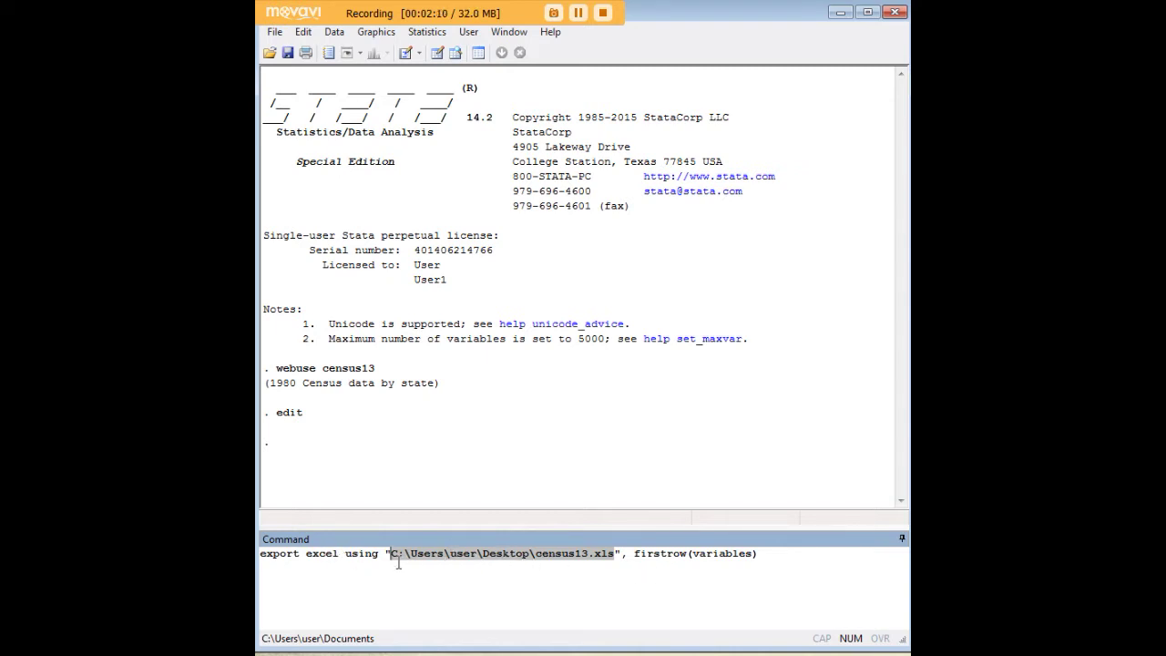
pyautogui.click(762, 559)
# - Run the census13.xls export and paste the census13_1.xls command for observations 5/25
pyautogui.press('Return')
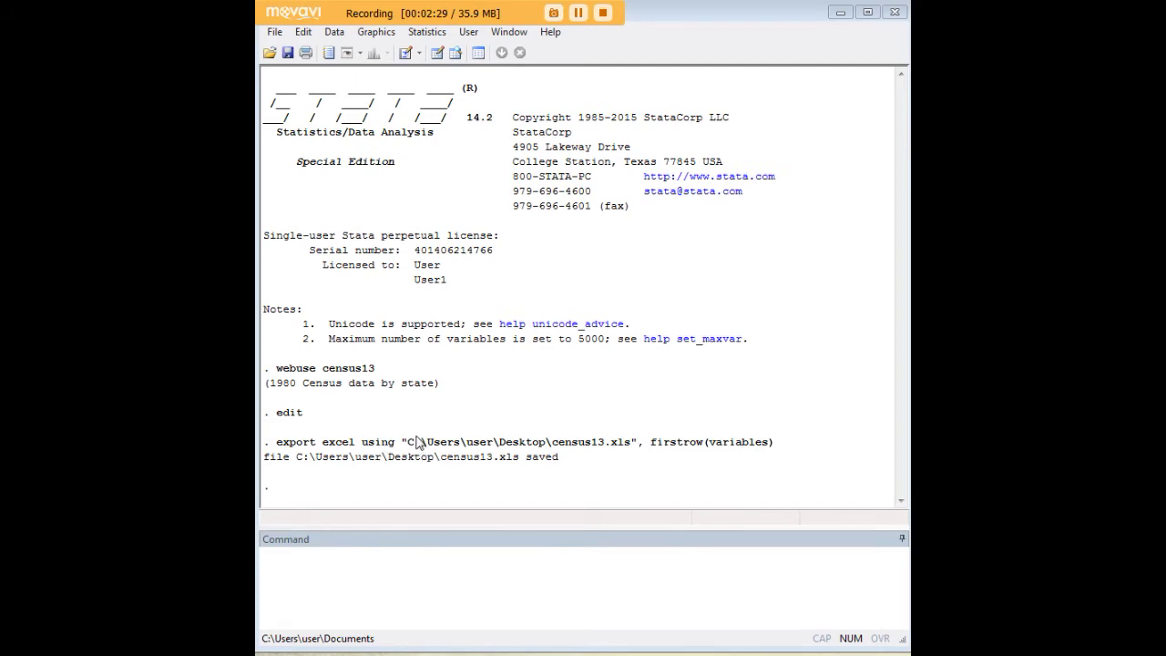
pyautogui.click(550, 552)
pyautogui.write('export excel using "C:\\Users\\user\\Desktop\\census13_1.xls" in 5/25, firstrow(variables)')
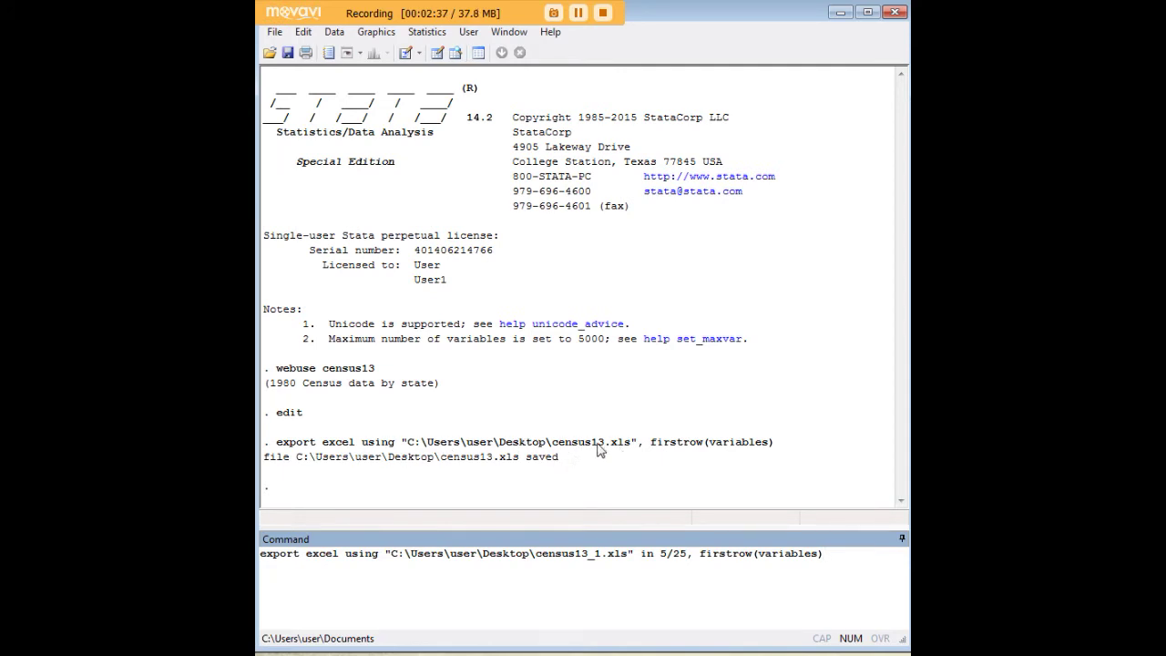
# - Review the in 5/25 qualifier and run the export to census13_1.xls with firstrow(variables)
pyautogui.moveTo(776, 446); pyautogui.dragTo(658, 455)
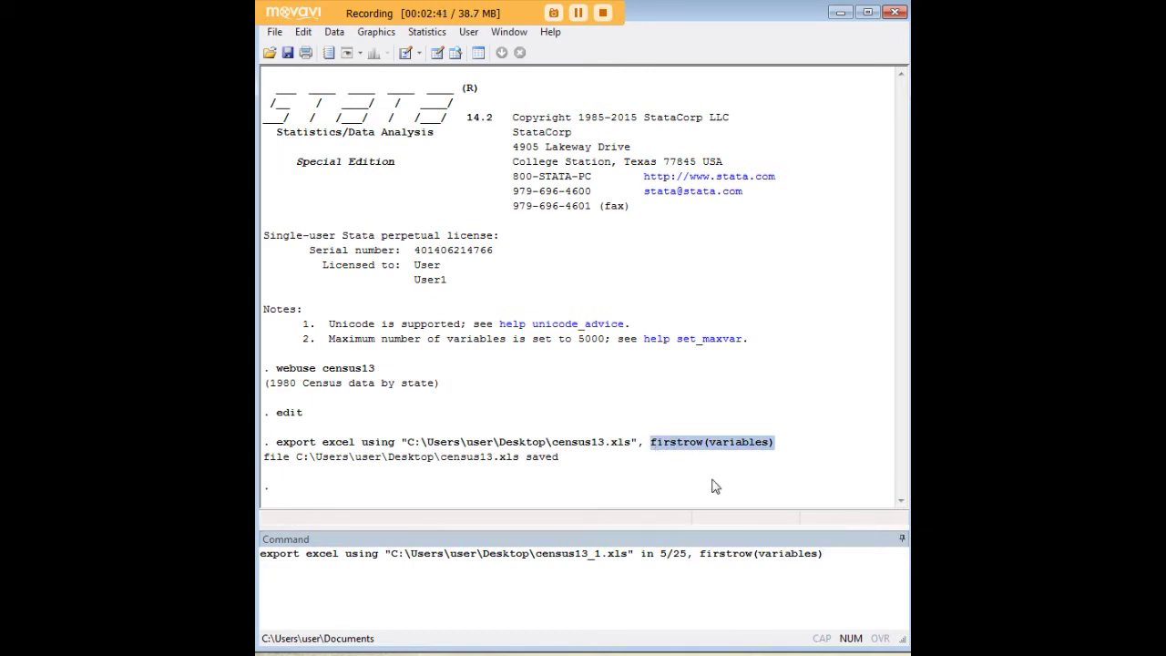
pyautogui.click(683, 450)
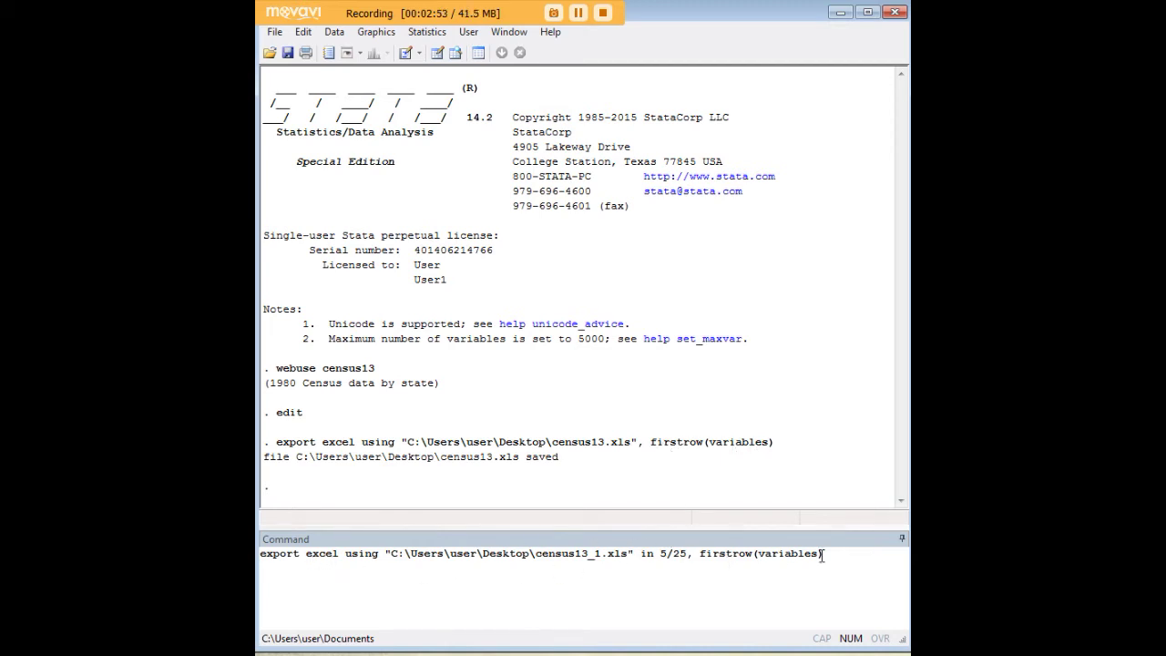
pyautogui.moveTo(823, 554); pyautogui.dragTo(260, 559)
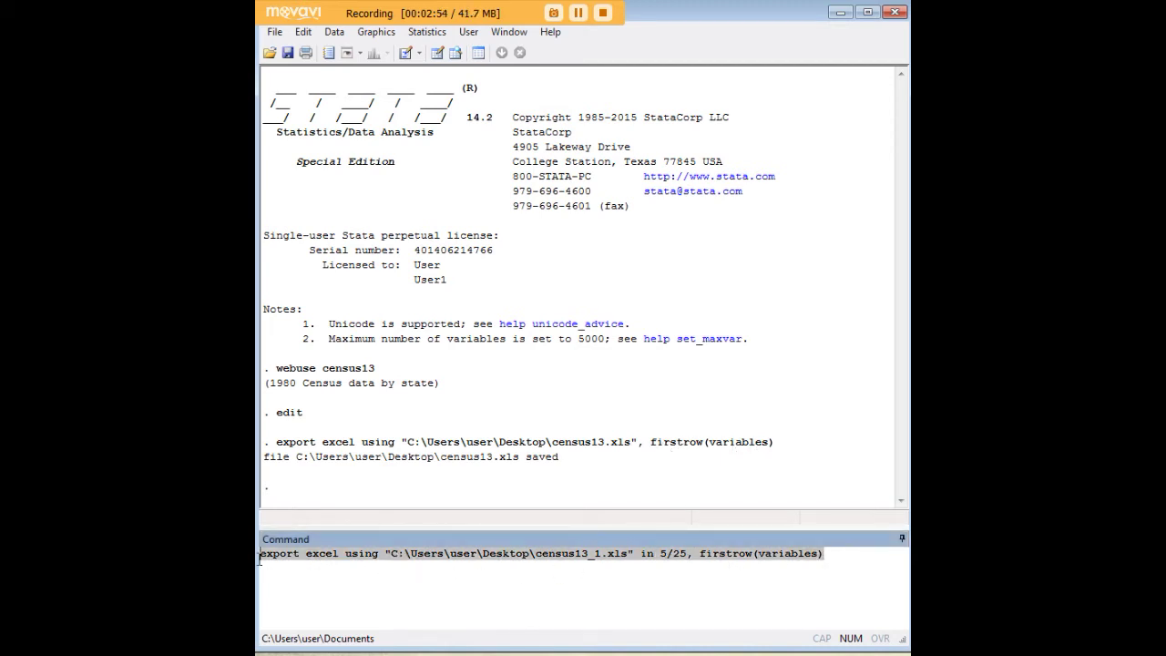
pyautogui.doubleClick(648, 554)
pyautogui.moveTo(651, 556); pyautogui.dragTo(683, 557)
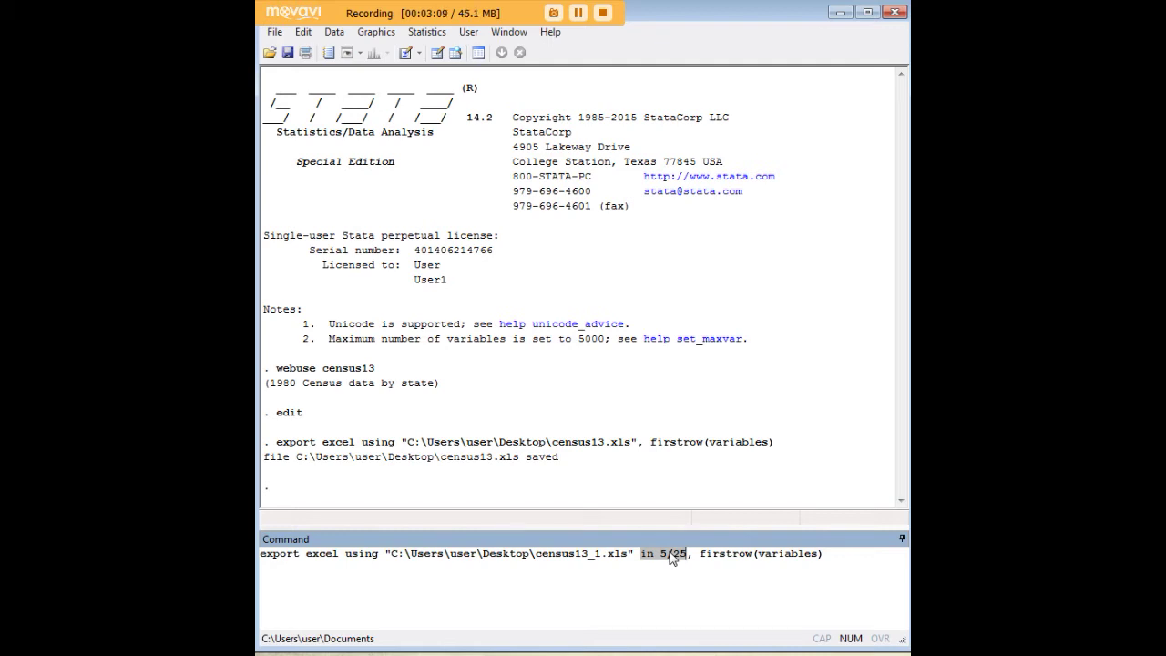
pyautogui.click(671, 558)
pyautogui.press('Return')
pyautogui.write('ed')
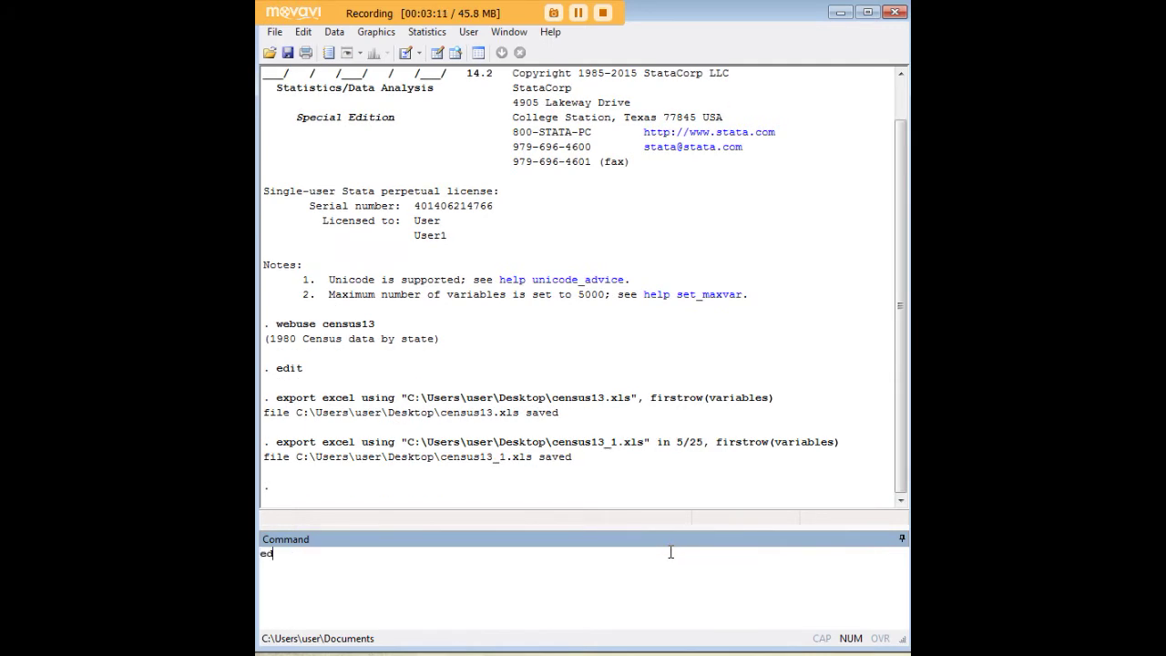
pyautogui.write('it')
pyautogui.press('Return')
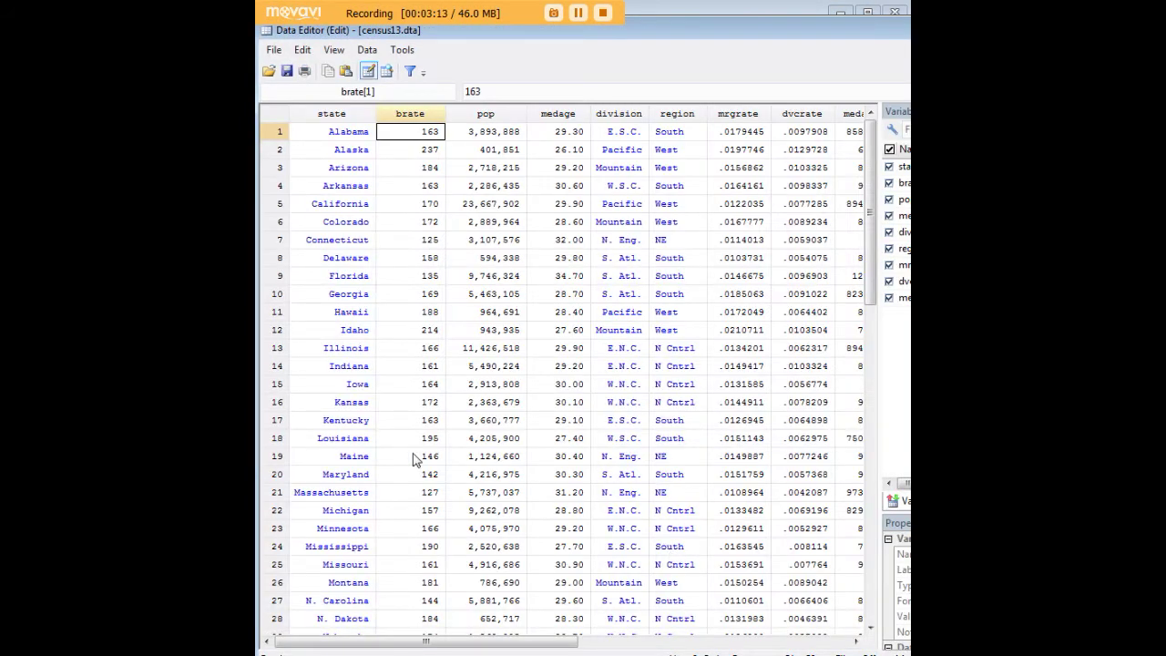
pyautogui.click(335, 207)
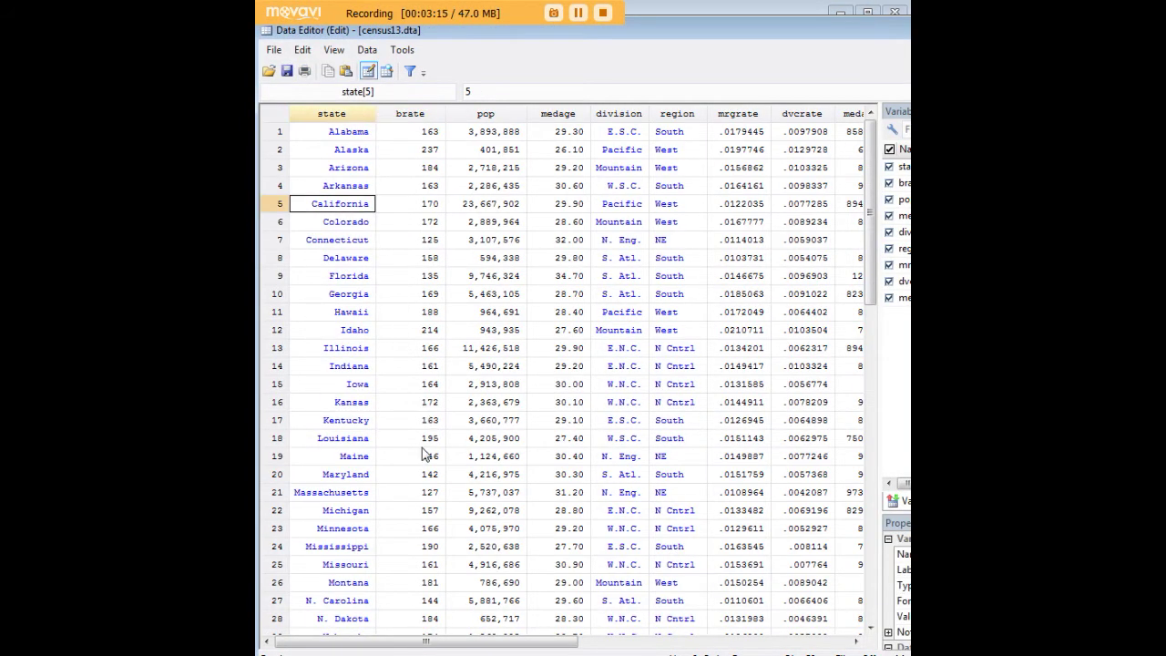
pyautogui.click(359, 566)
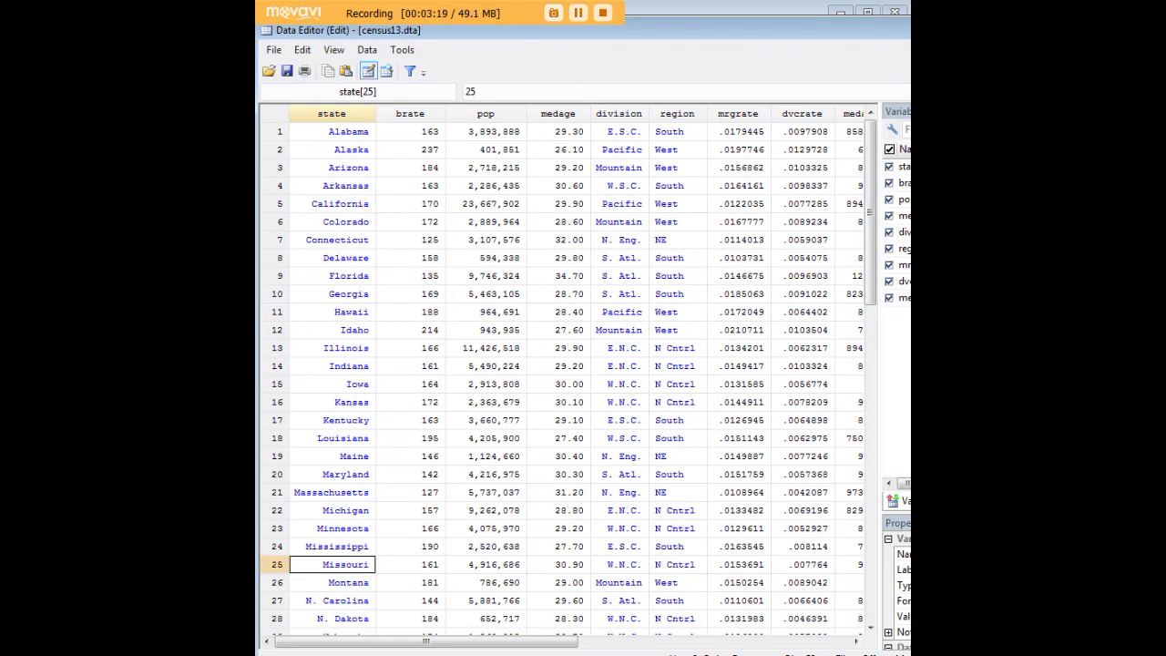
pyautogui.hotkey('alt', 'F4')
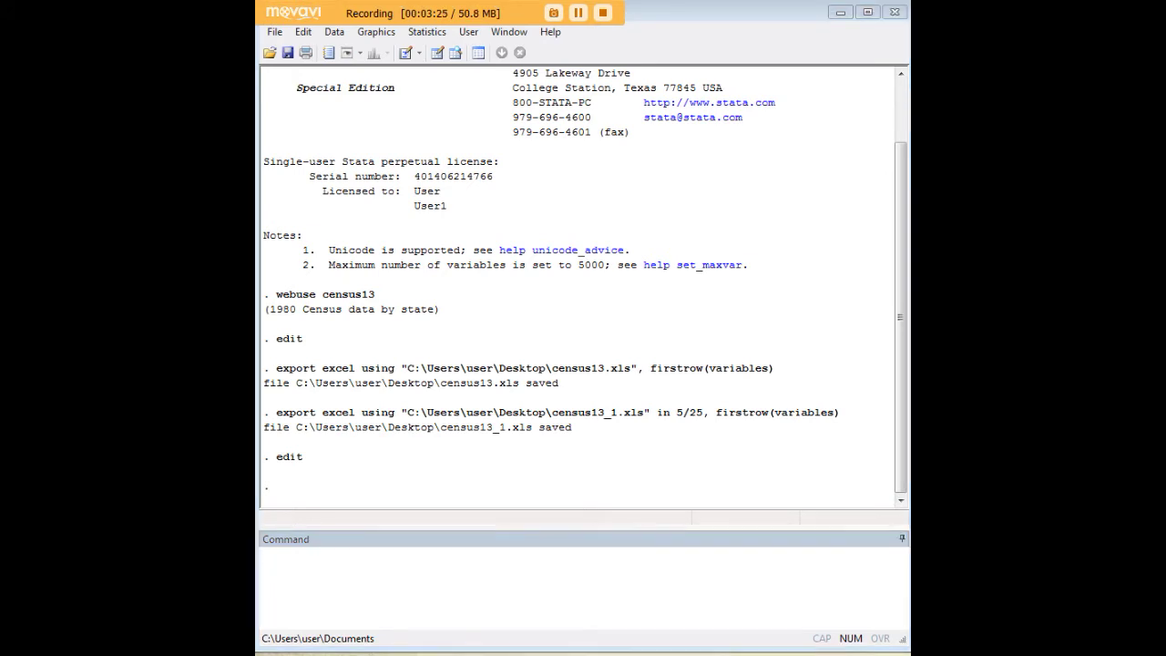
pyautogui.click(643, 566)
# - Run the if region==1 export to census13_2.xls on the Desktop with firstrow(variables)
pyautogui.write('export excel using "C:\\Users\\user\\Desktop\\census13_2.xls" if region==1, firstrow(variables)')
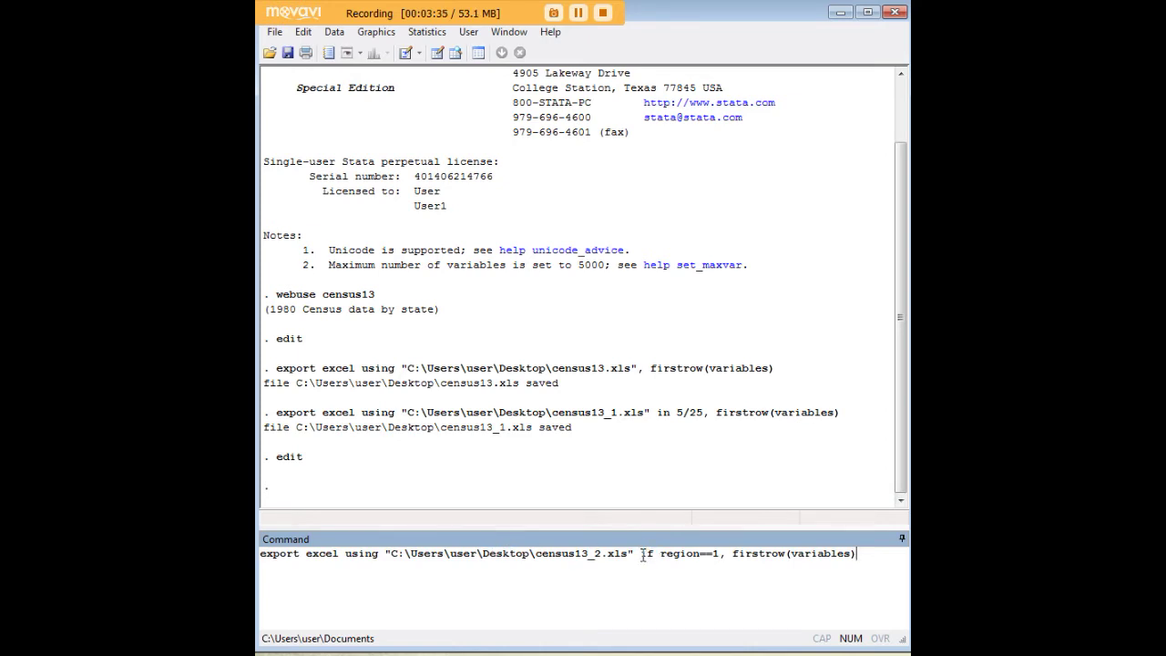
pyautogui.moveTo(640, 553); pyautogui.dragTo(723, 557)
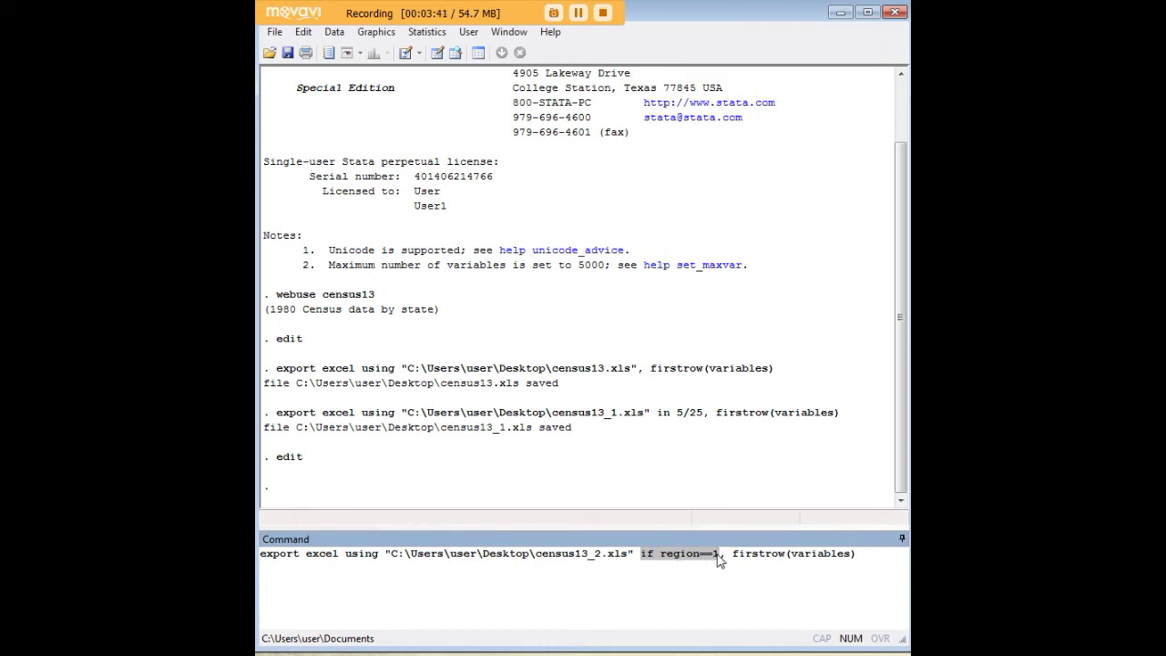
pyautogui.click(720, 560)
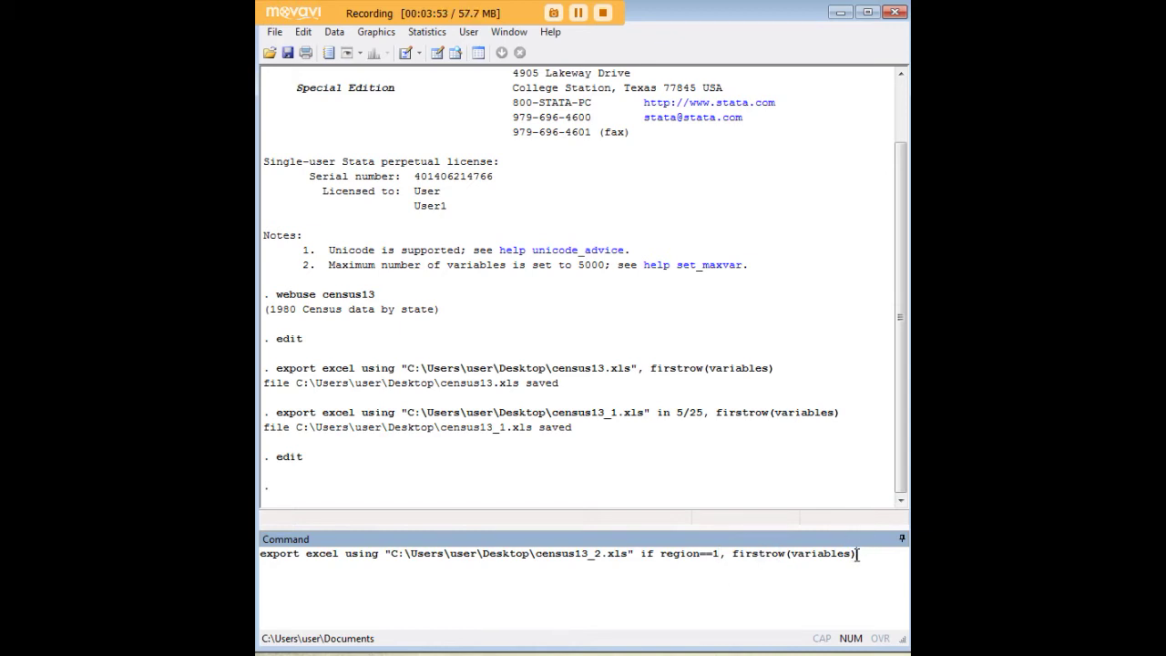
pyautogui.press('Return')
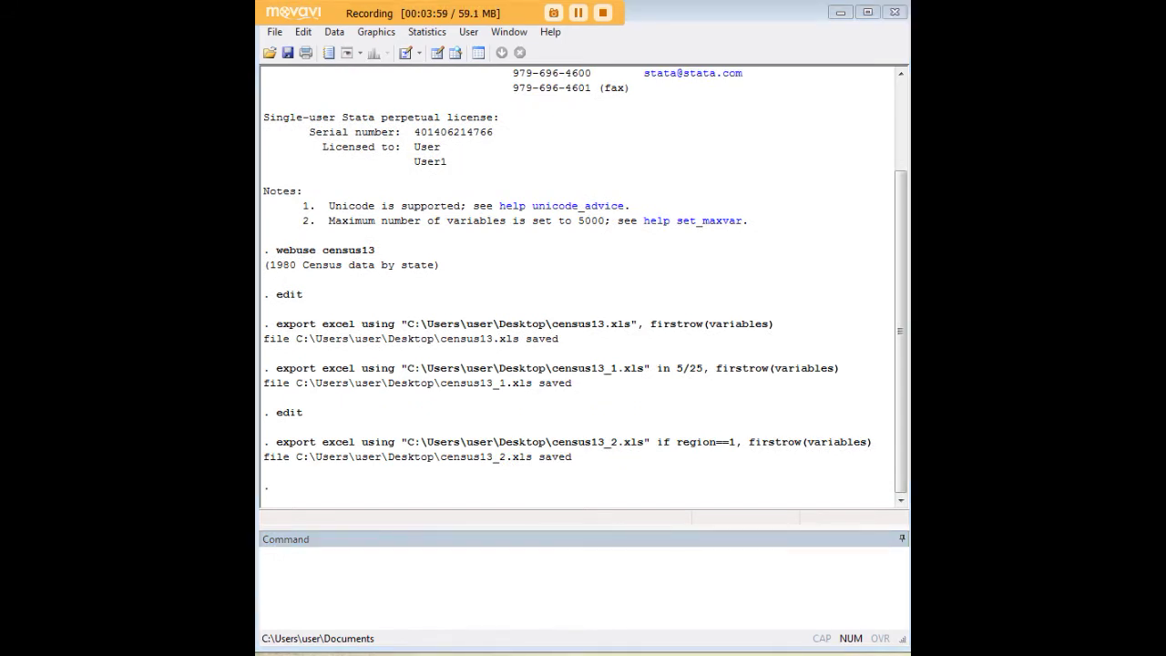
pyautogui.click(669, 577)
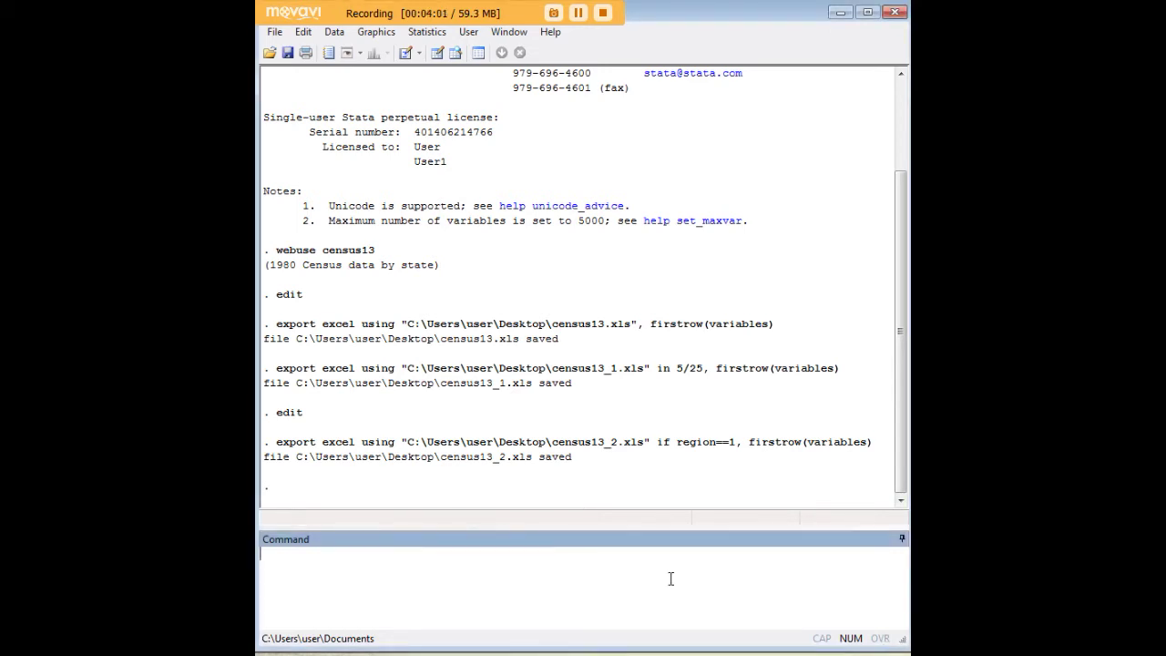
# - Run the if region==1|region==3 export to census13_3.xls on the Desktop with firstrow(variables)
pyautogui.write('export excel using "C:\\Users\\user\\Desktop\\census13_3.xls" if region==1|region==3, firstrow(variables)')
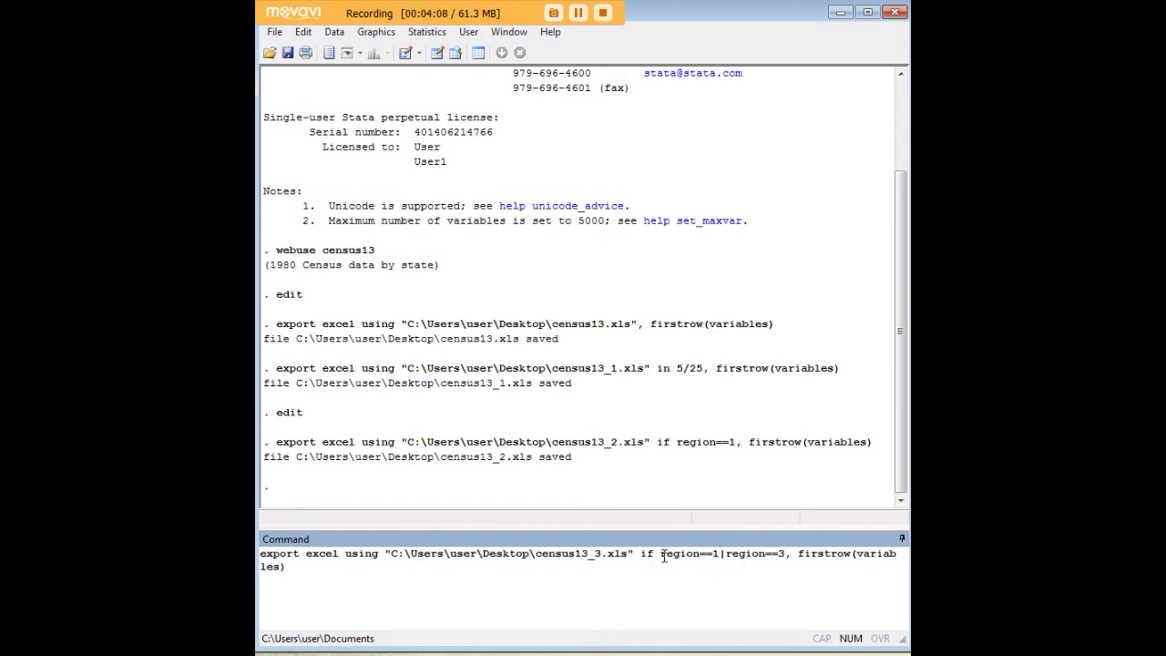
pyautogui.moveTo(641, 554); pyautogui.dragTo(789, 555)
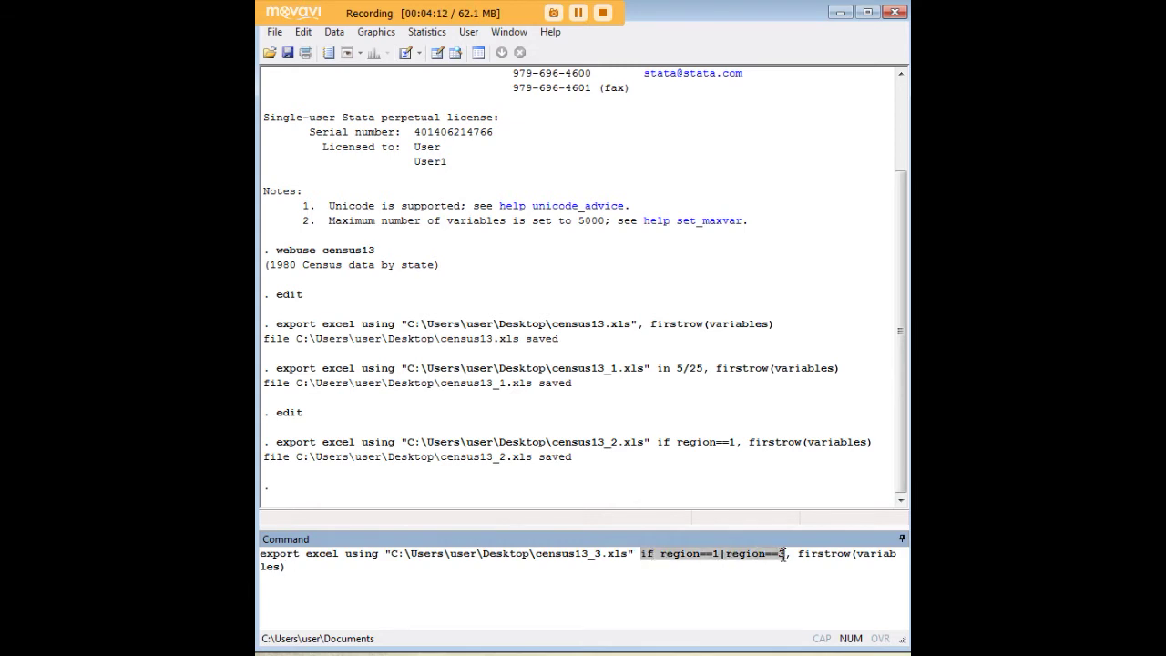
pyautogui.click(696, 557)
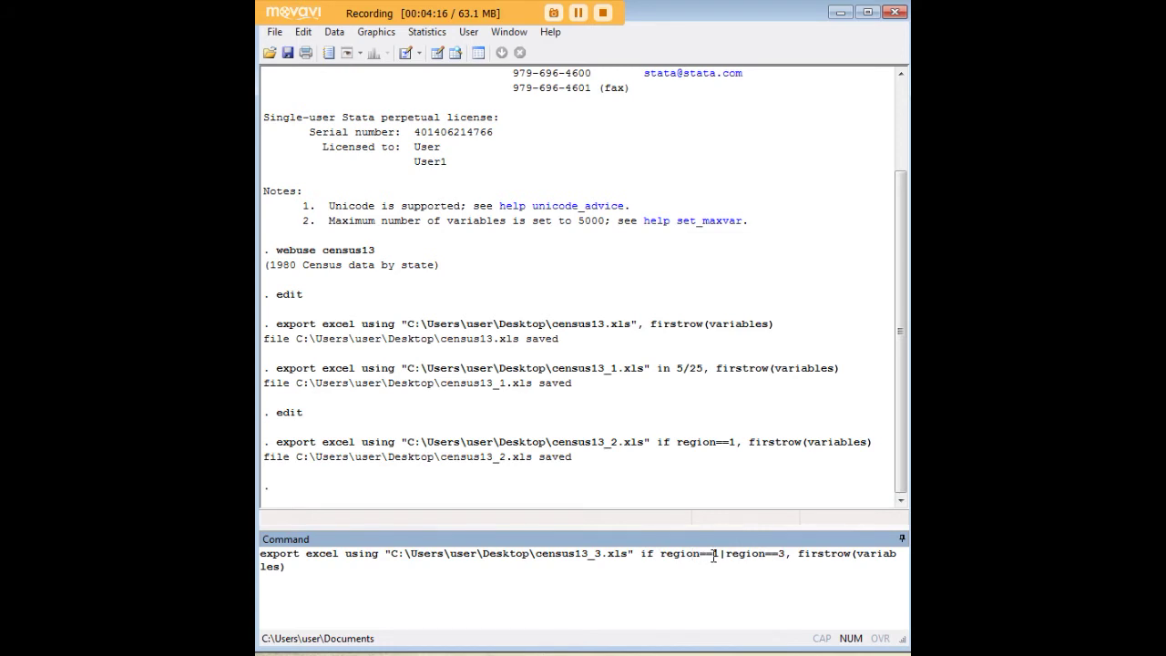
pyautogui.doubleClick(780, 554)
pyautogui.doubleClick(716, 554)
pyautogui.click(603, 571)
pyautogui.press('Return')
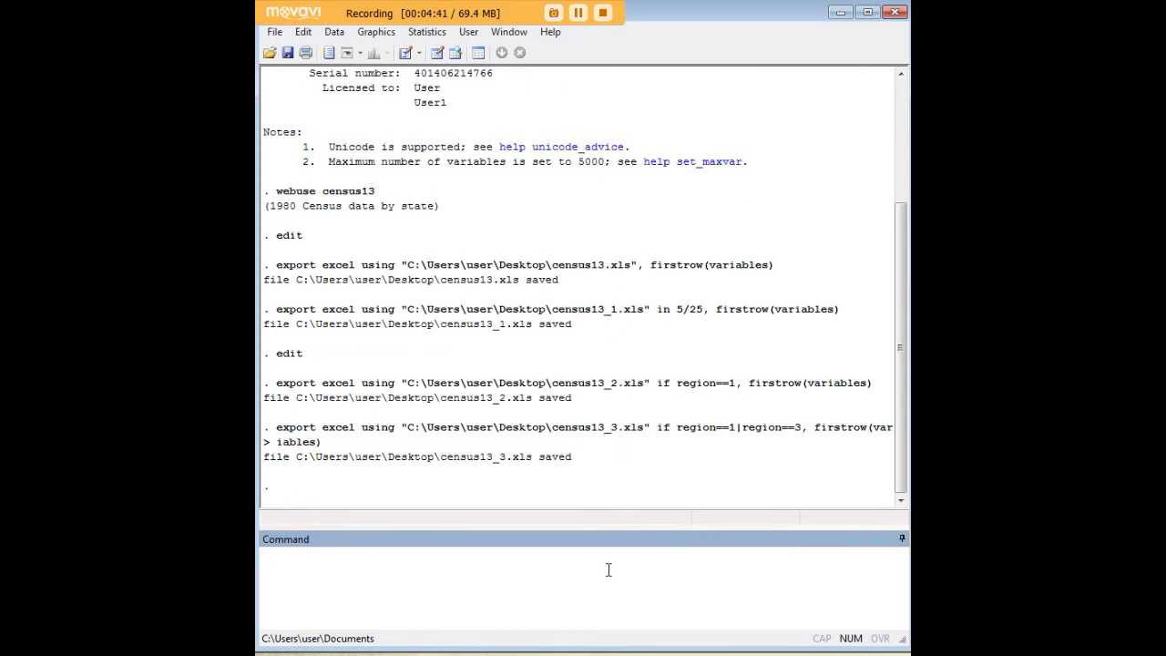
# - Open census13.xls from the Desktop in Excel, scroll the 50 states, and select the header row
pyautogui.click(836, 13)
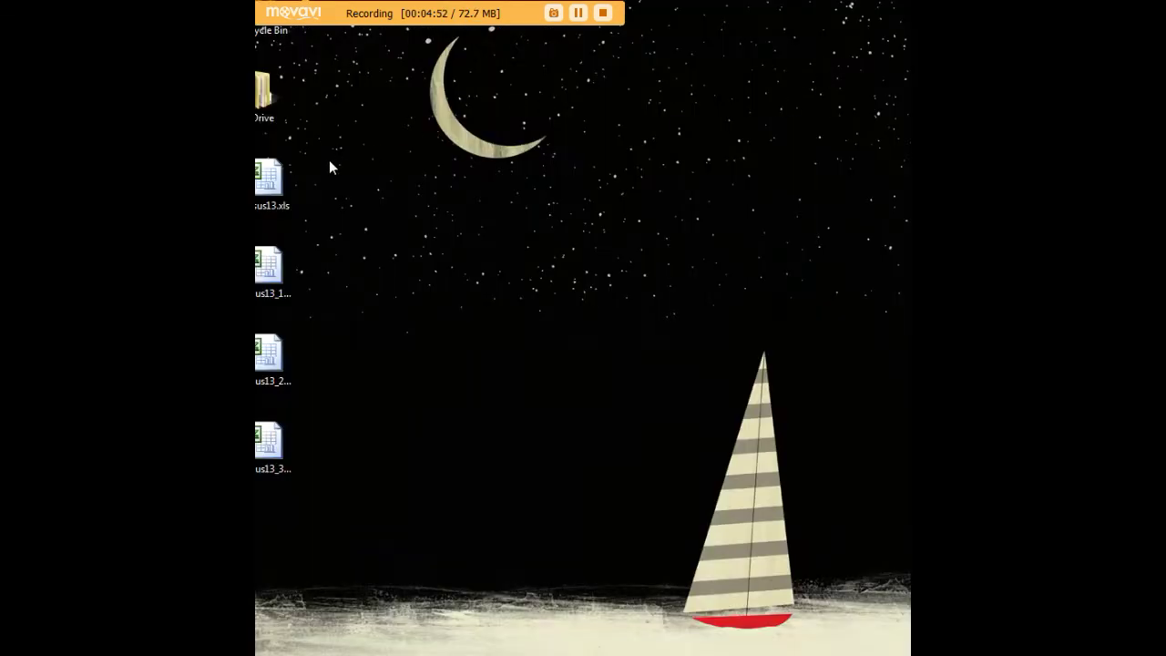
pyautogui.doubleClick(279, 170)
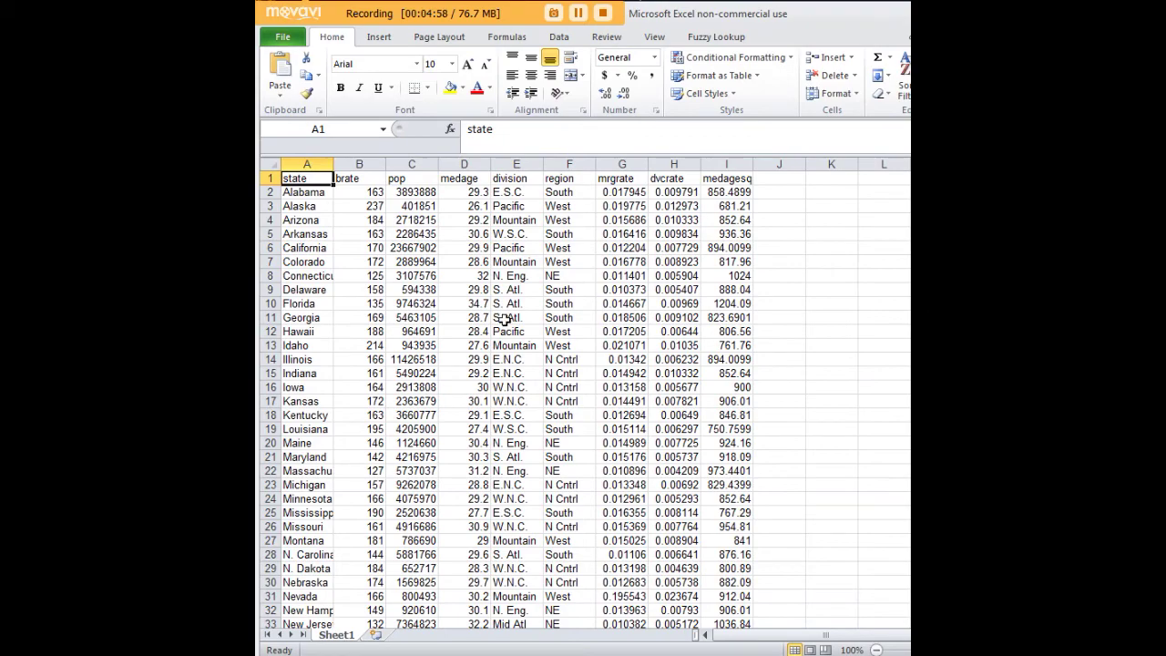
pyautogui.scroll(-4, 550, 339)
pyautogui.scroll(-3, 549, 339)
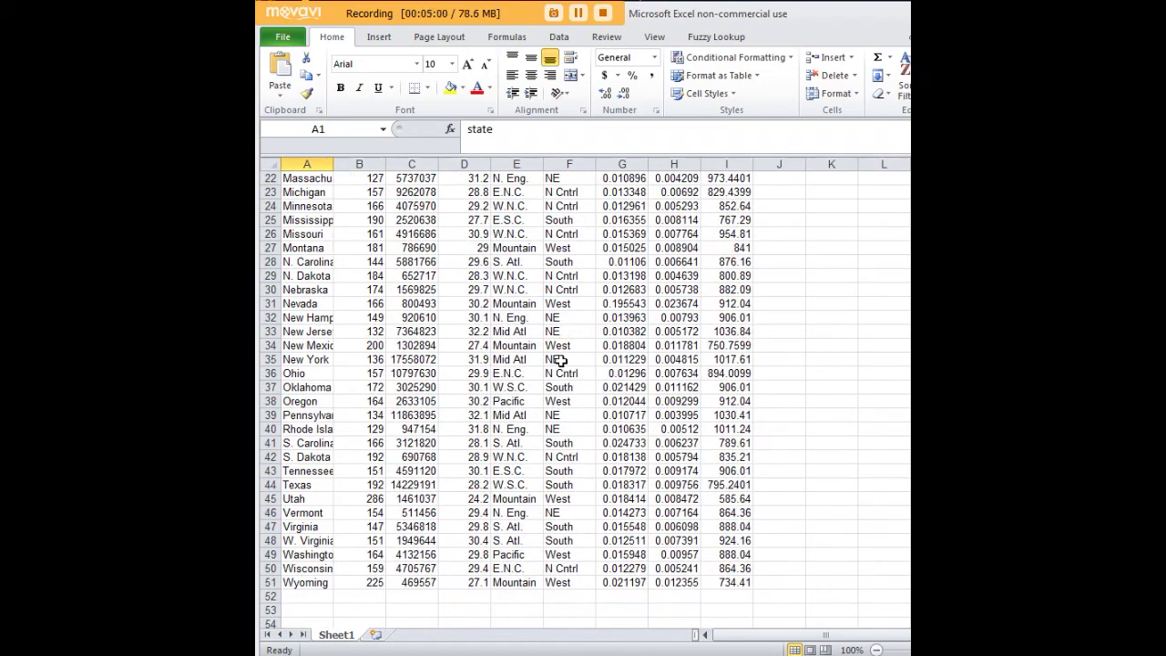
pyautogui.scroll(6, 558, 359)
pyautogui.scroll(1, 558, 360)
pyautogui.scroll(-7, 600, 344)
pyautogui.scroll(5, 600, 343)
pyautogui.scroll(2, 600, 343)
pyautogui.moveTo(302, 179); pyautogui.dragTo(733, 173)
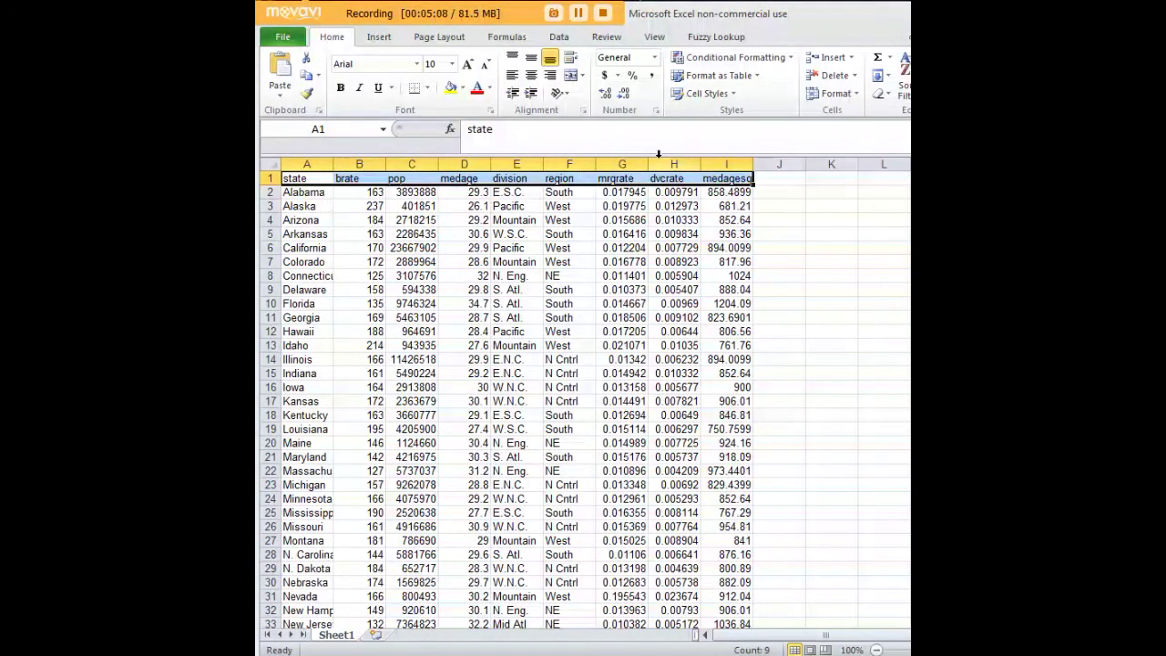
# - Open census13_1.xls and confirm it runs from California in A2 to Missouri in A22
pyautogui.press('super+d')
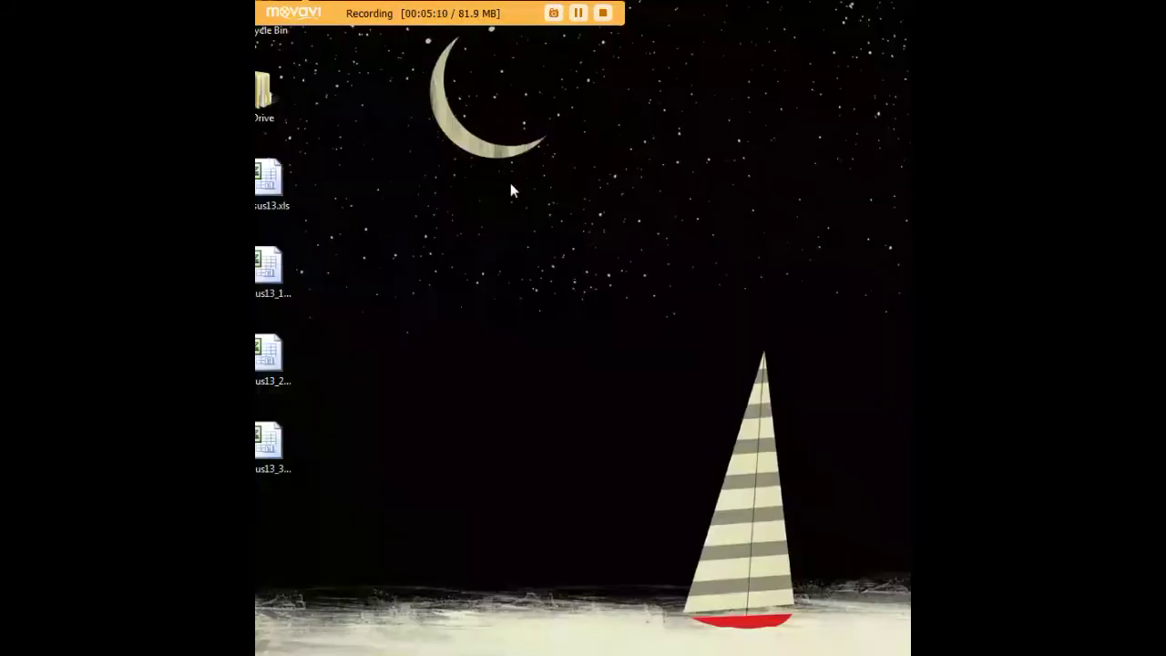
pyautogui.doubleClick(269, 266)
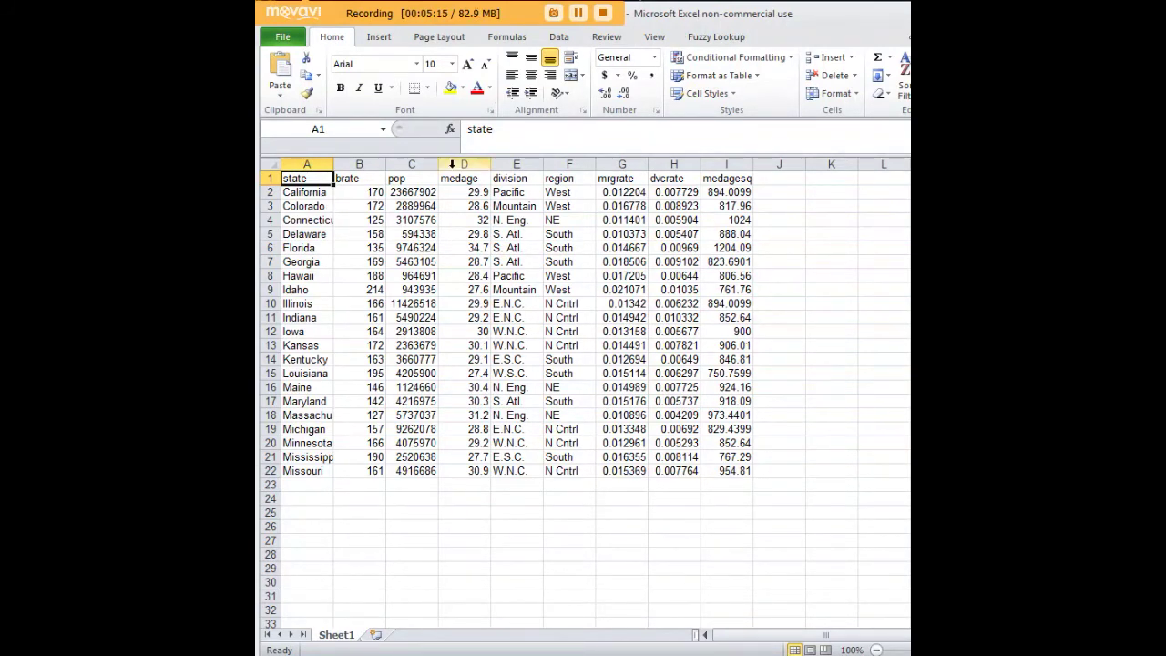
pyautogui.click(314, 194)
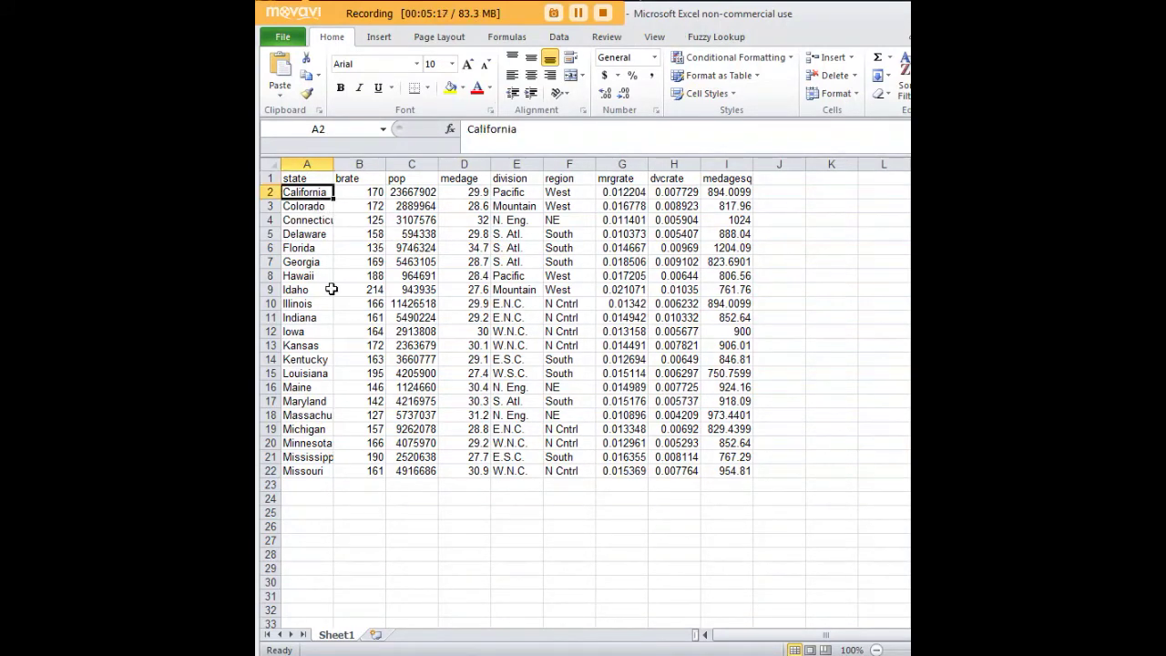
pyautogui.click(309, 470)
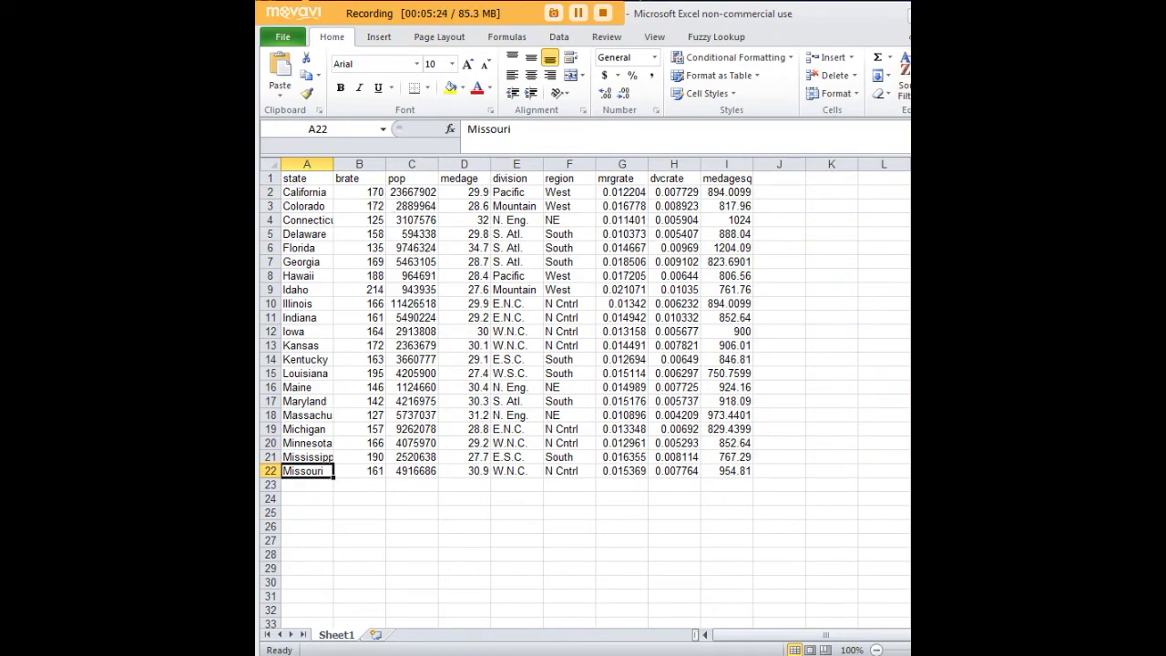
pyautogui.press('super+d')
# - Open census13_2.xls and select region cells F2:F10 to confirm all nine states are NE
pyautogui.click(273, 360)
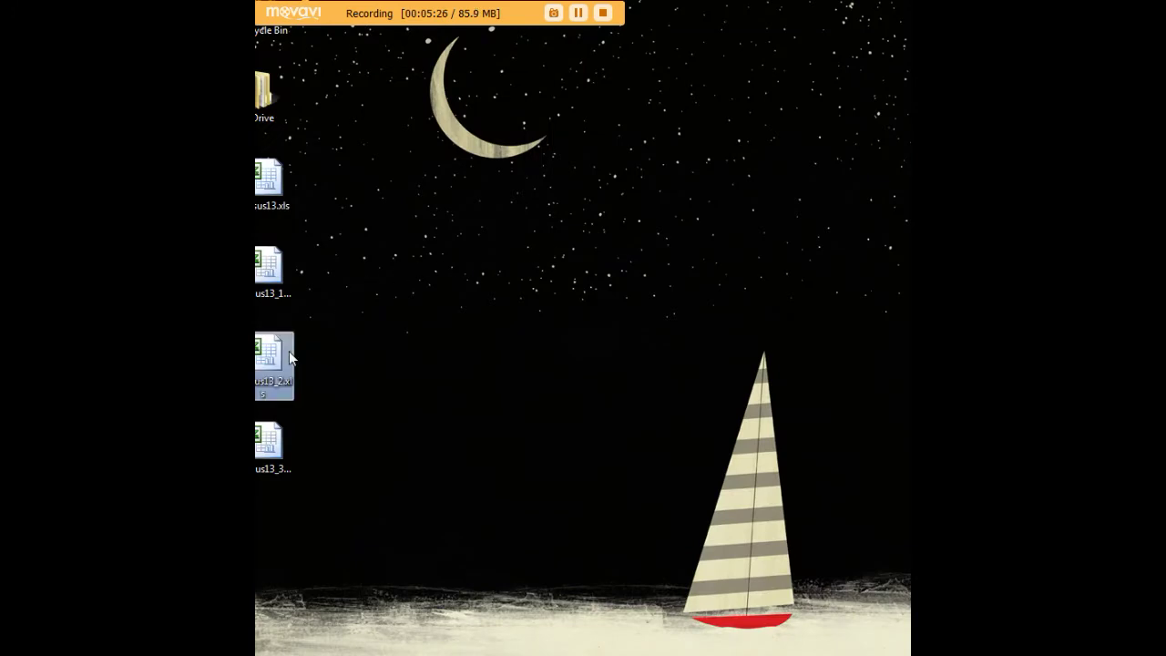
pyautogui.doubleClick(289, 356)
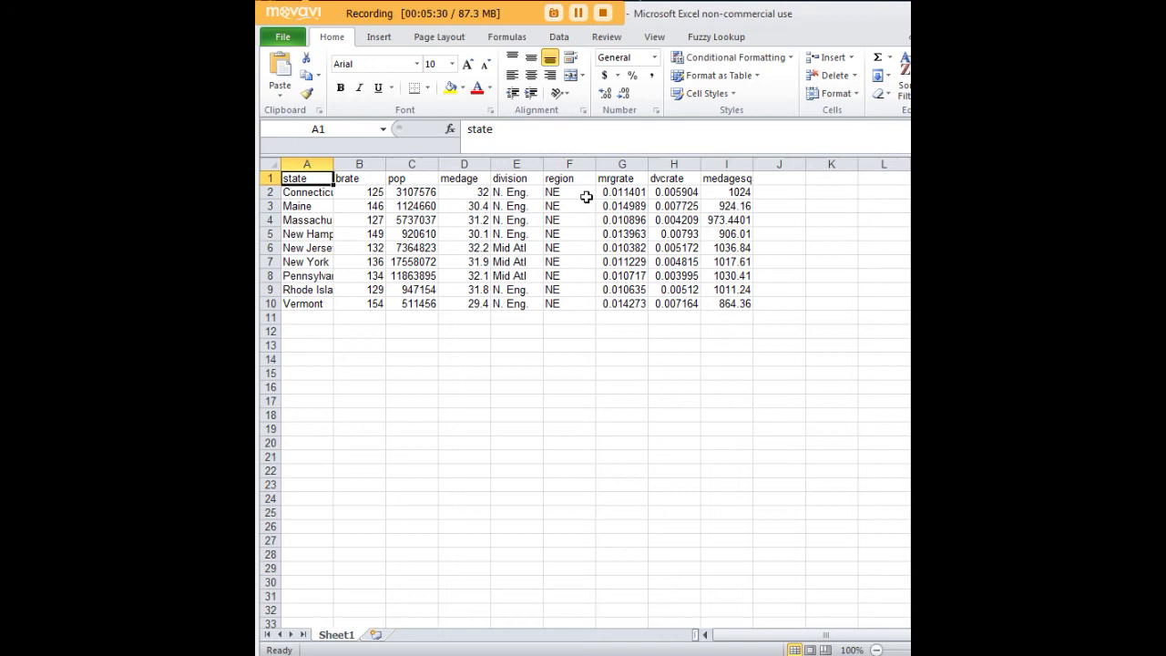
pyautogui.moveTo(548, 194); pyautogui.dragTo(560, 303)
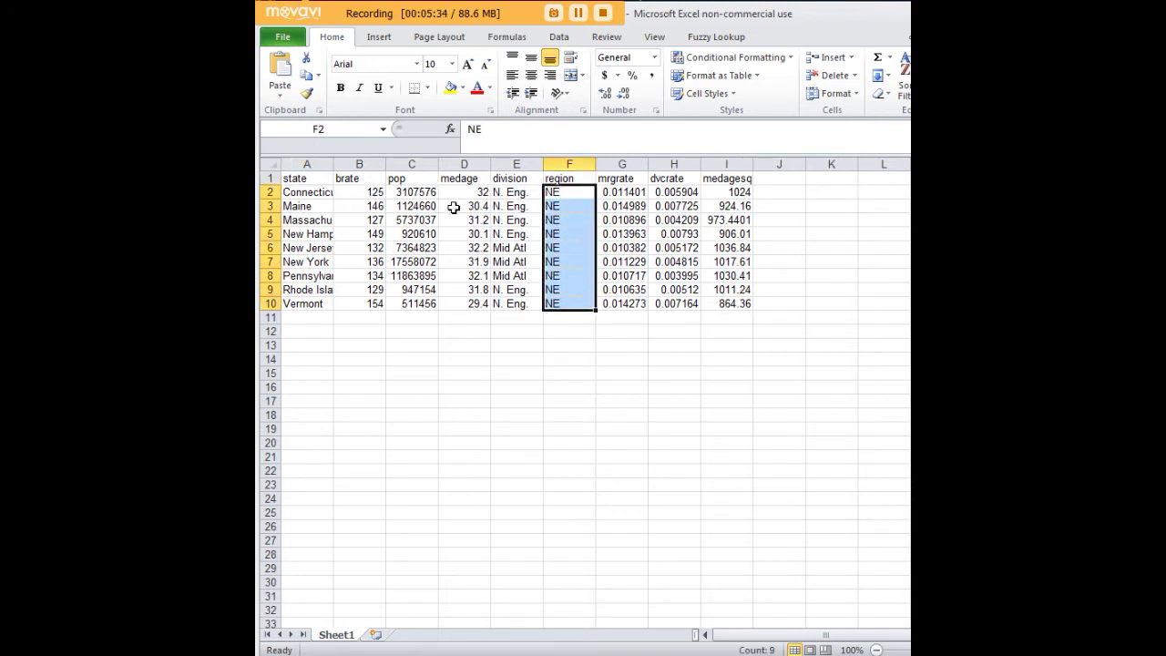
pyautogui.click(771, 234)
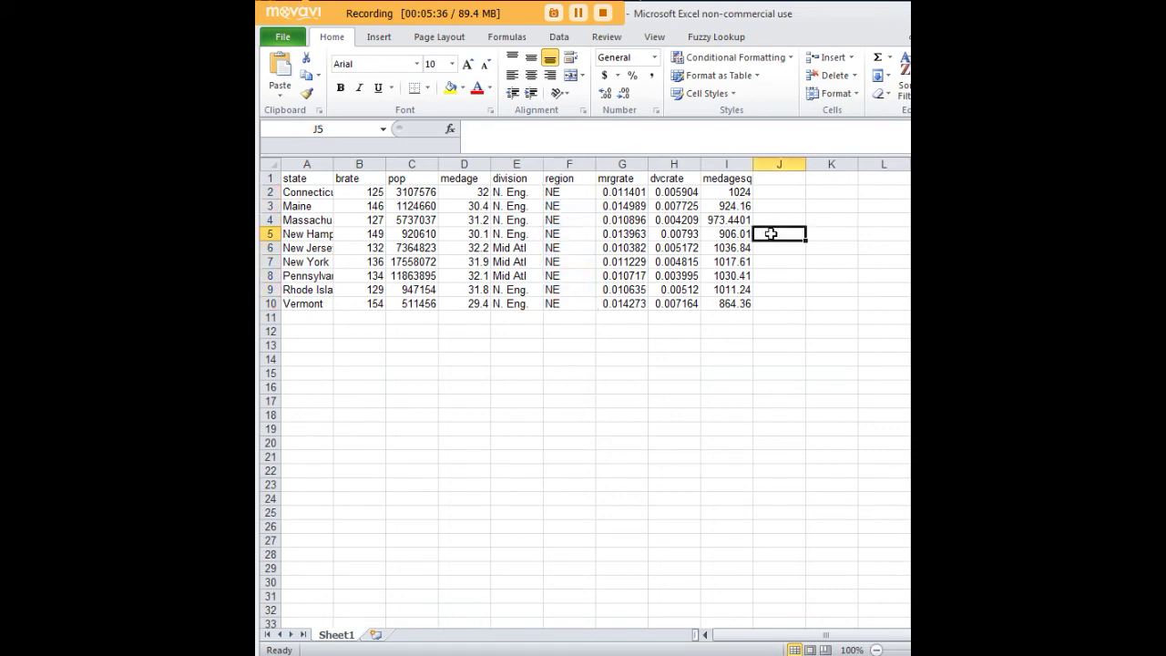
pyautogui.press('super+d')
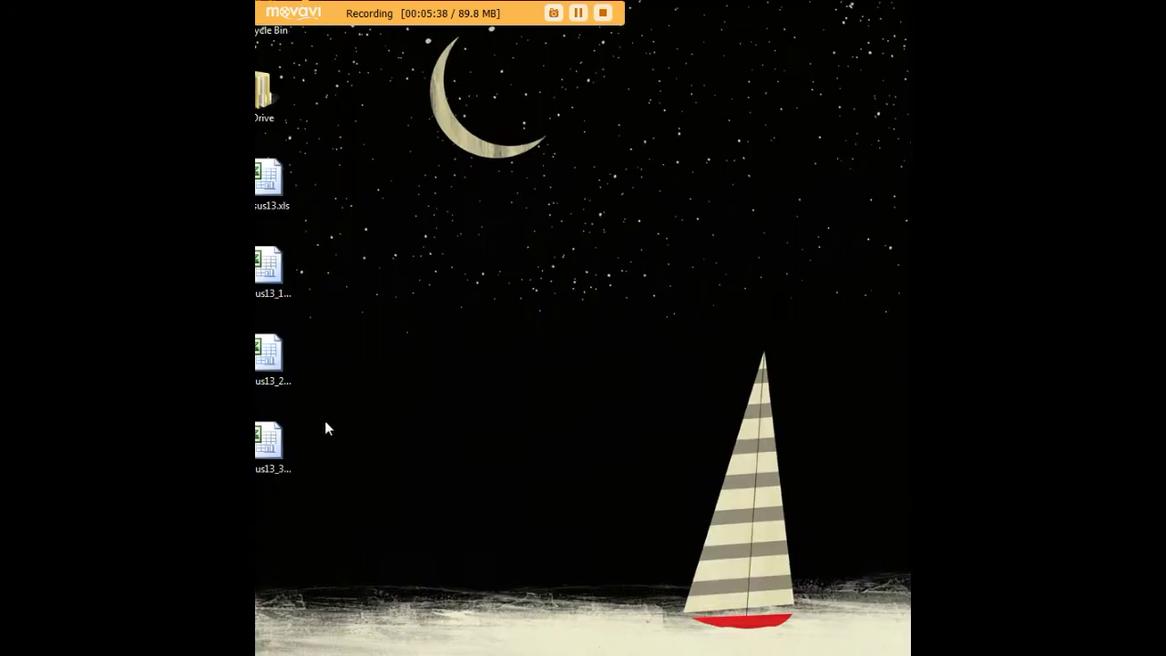
# - Open census13_3.xls in Excel and verify region cells F2:F26 hold only NE or South
pyautogui.doubleClick(268, 444)
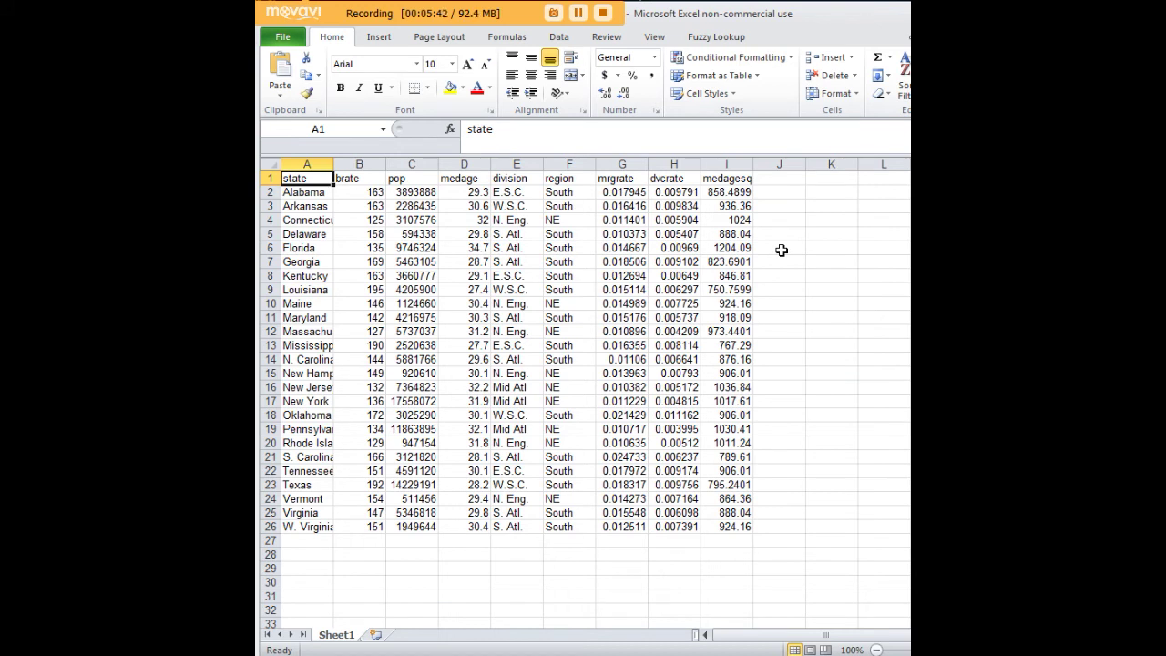
pyautogui.moveTo(569, 191); pyautogui.dragTo(561, 526)
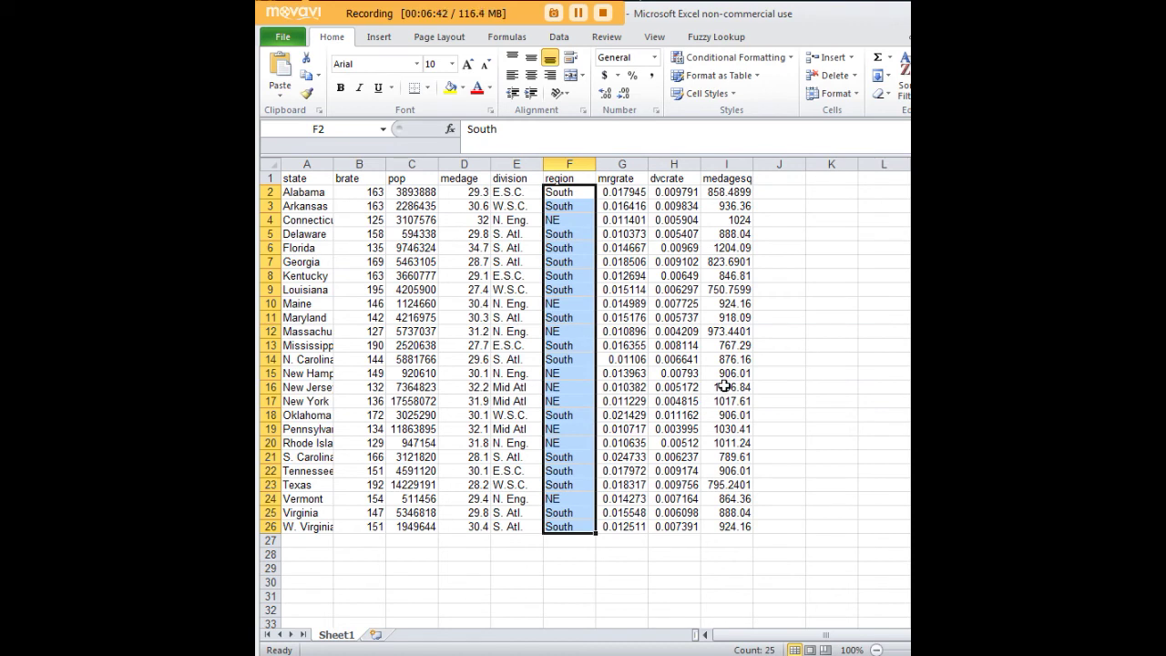
pyautogui.click(697, 357)
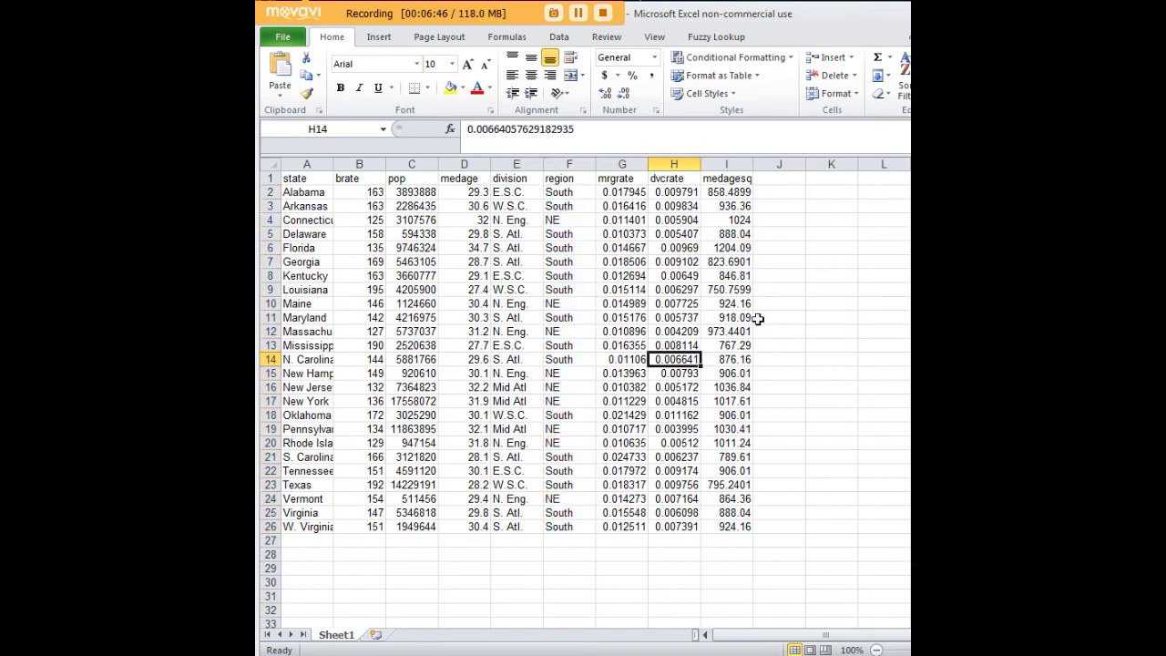